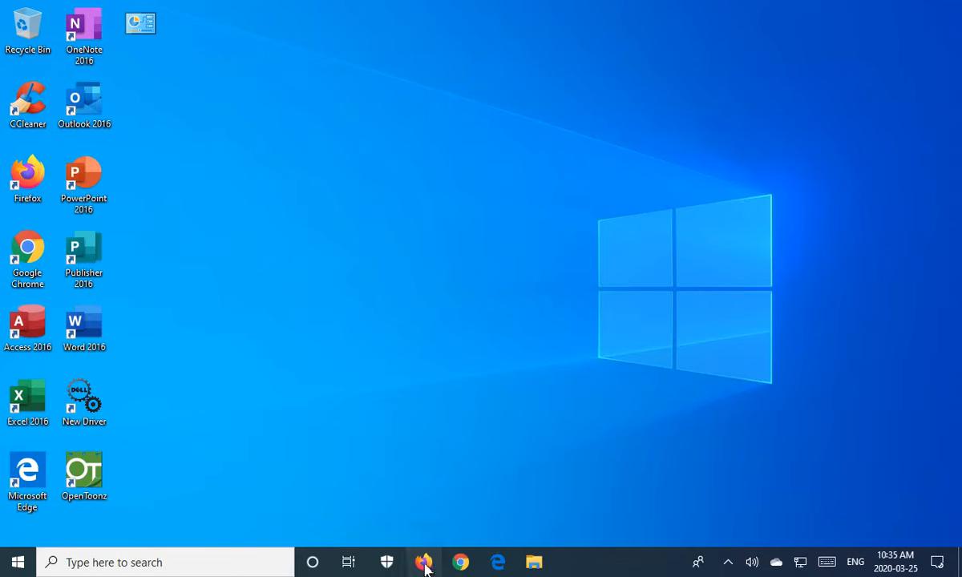
{"action": "left_click", "coordinate": [420, 563]}
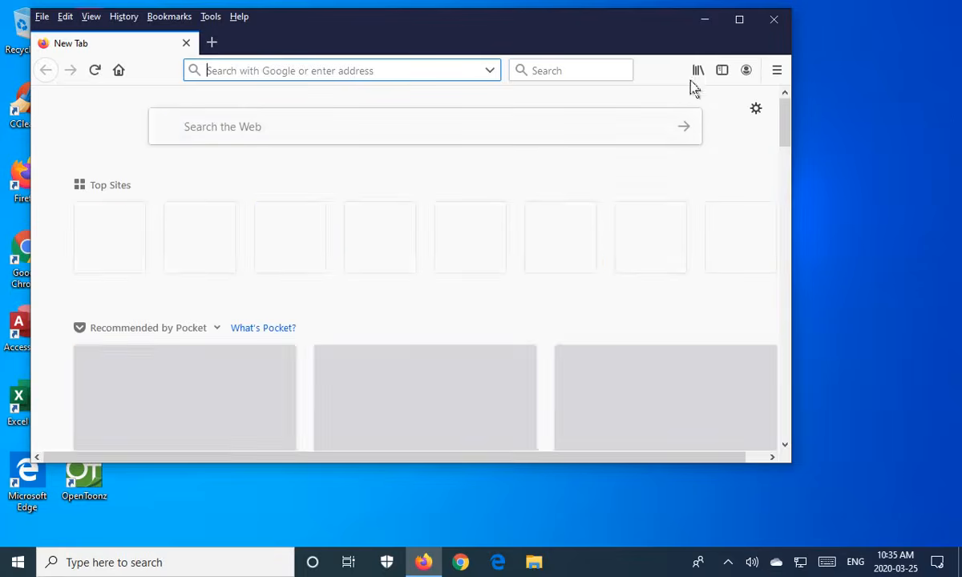
{"action": "left_click", "coordinate": [739, 19]}
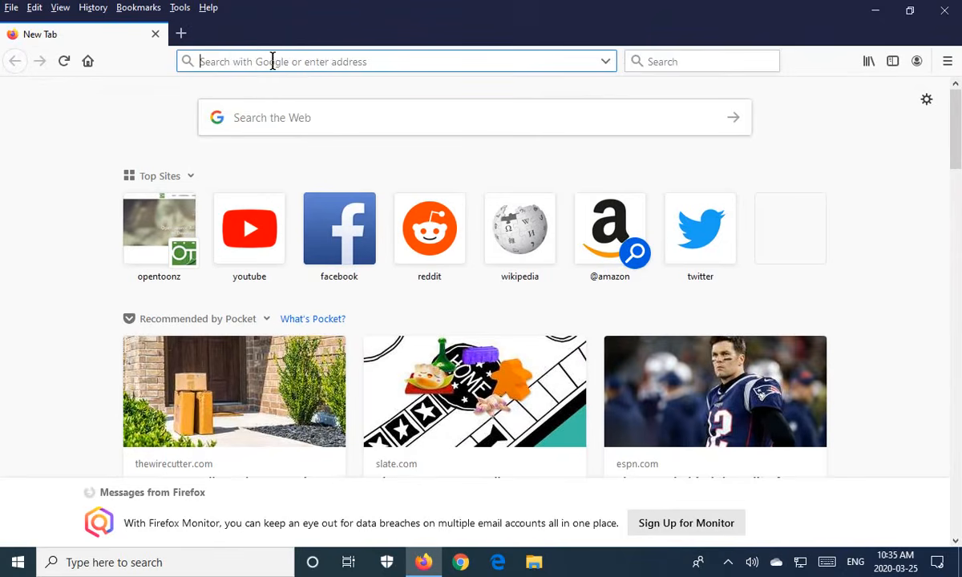
{"action": "type", "text": "https://www.remoteutilities.com/download/"}
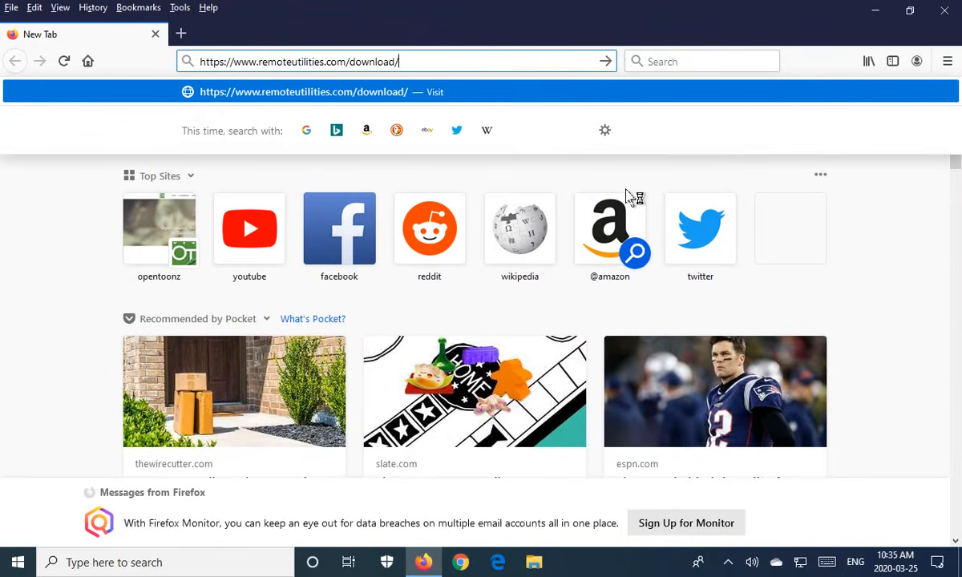
{"action": "key", "text": "Return"}
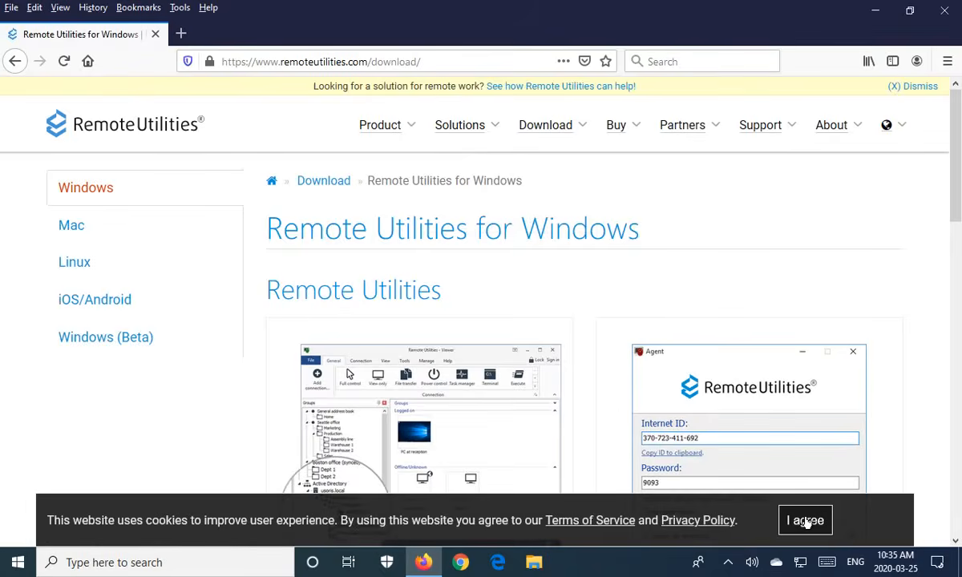
{"action": "left_click", "coordinate": [804, 519]}
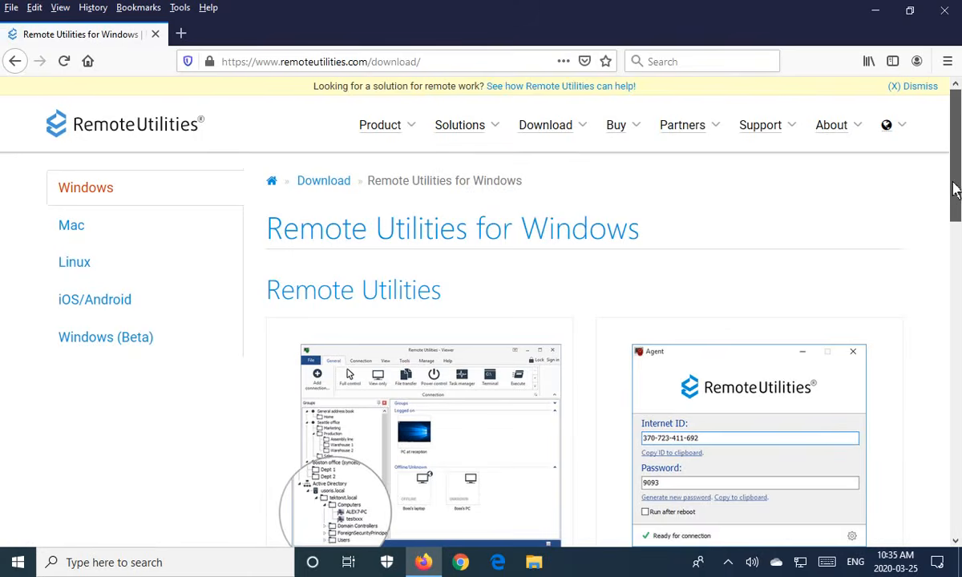
- Download the Installable Host (.exe, 17MB) for Windows and save host6.10.exe
{"action": "left_click_drag", "start_coordinate": [953, 190], "coordinate": [956, 286]}
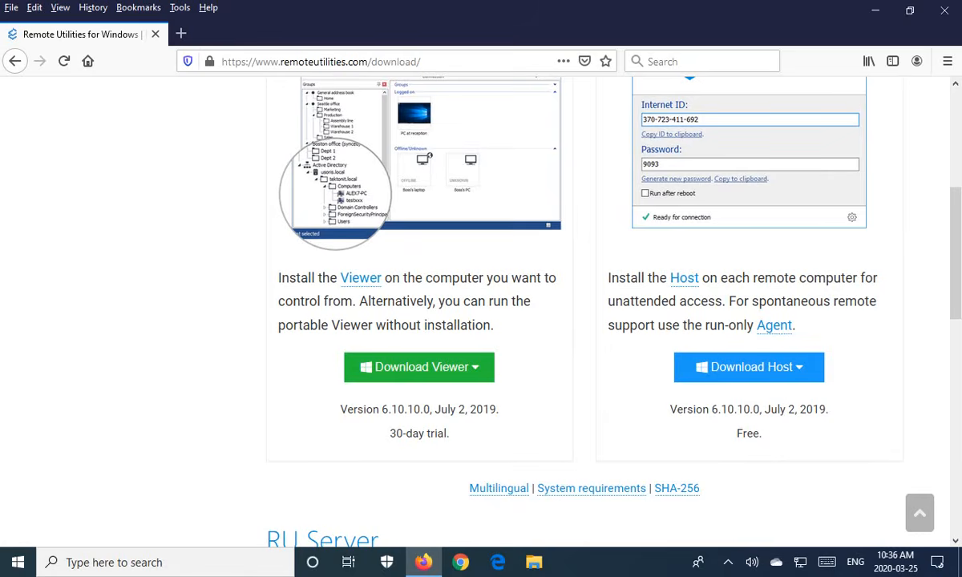
{"action": "left_click", "coordinate": [738, 373]}
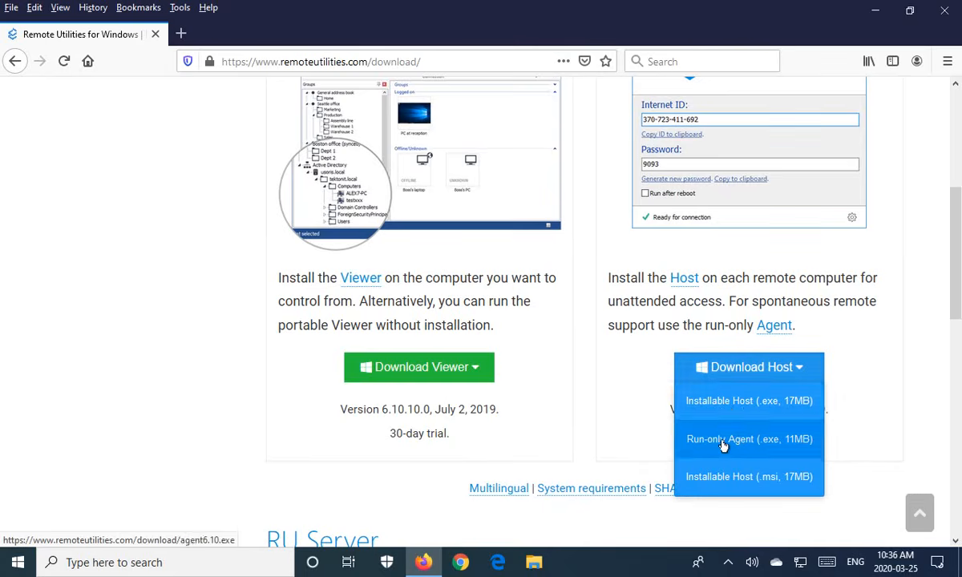
{"action": "left_click", "coordinate": [747, 401]}
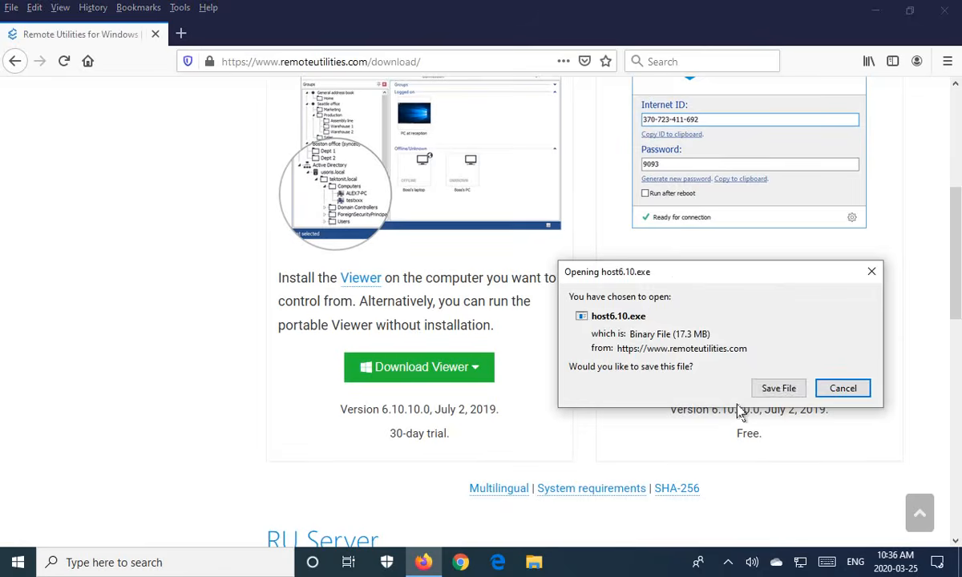
{"action": "left_click", "coordinate": [776, 390]}
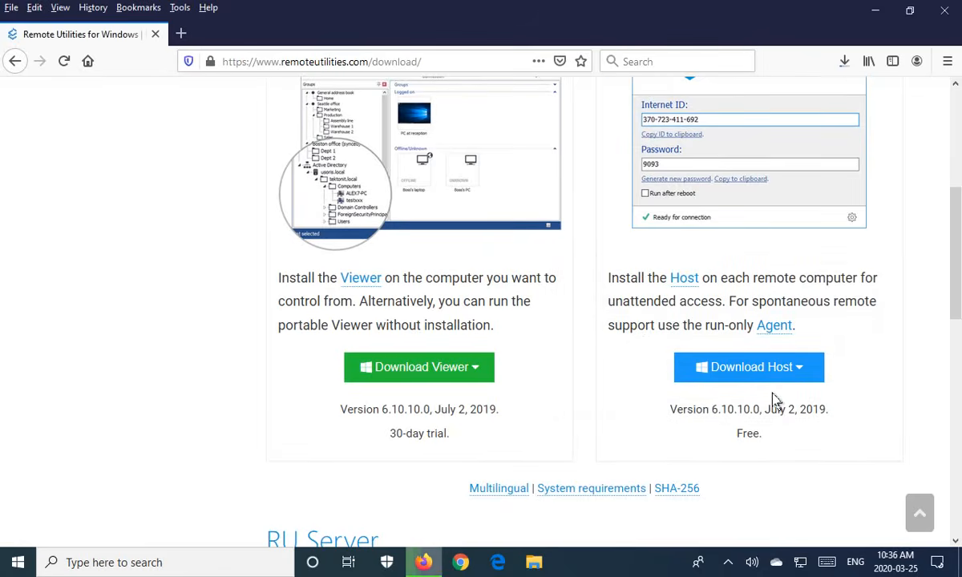
- Run the downloaded host6.10.exe installer and close the browser
{"action": "left_click", "coordinate": [843, 63]}
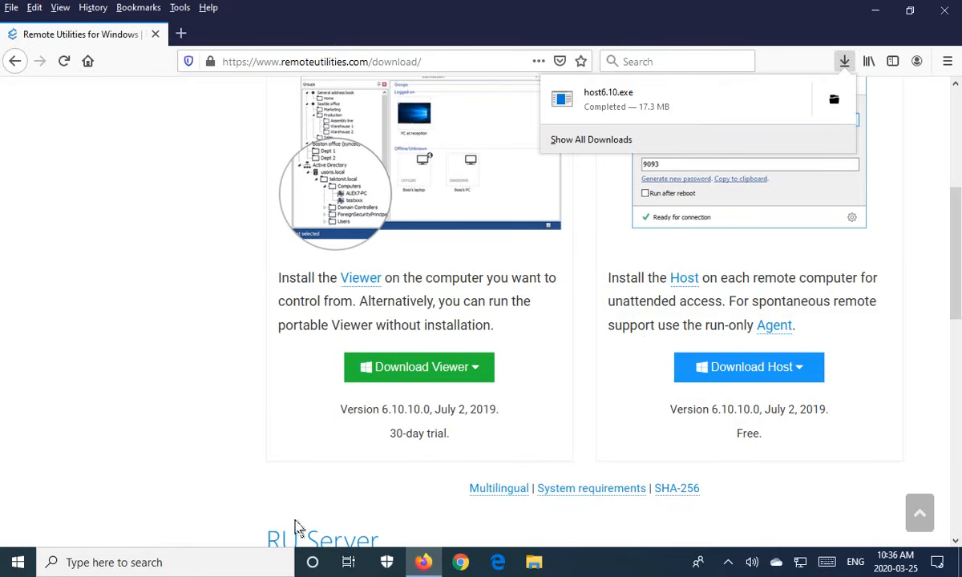
{"action": "left_click", "coordinate": [569, 102]}
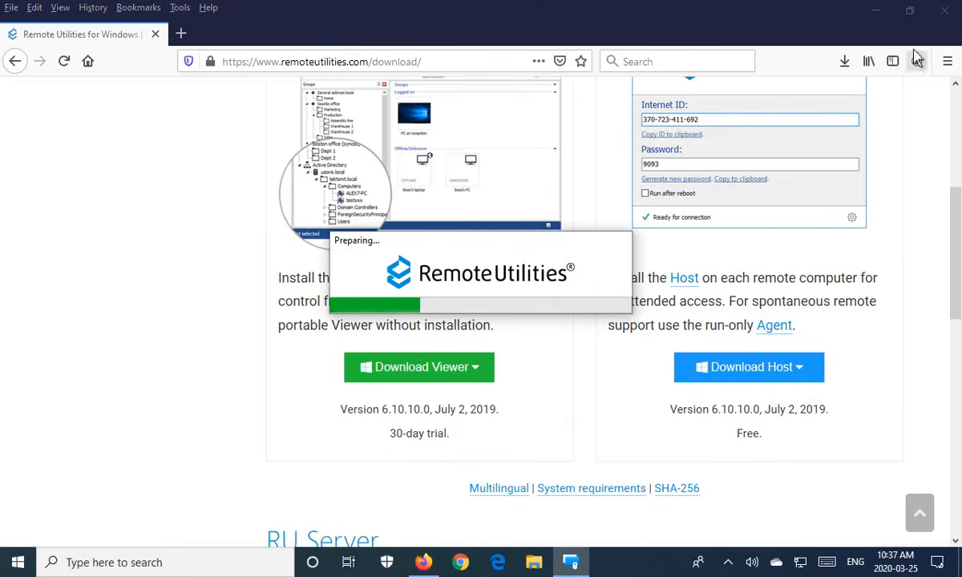
{"action": "left_click", "coordinate": [944, 9]}
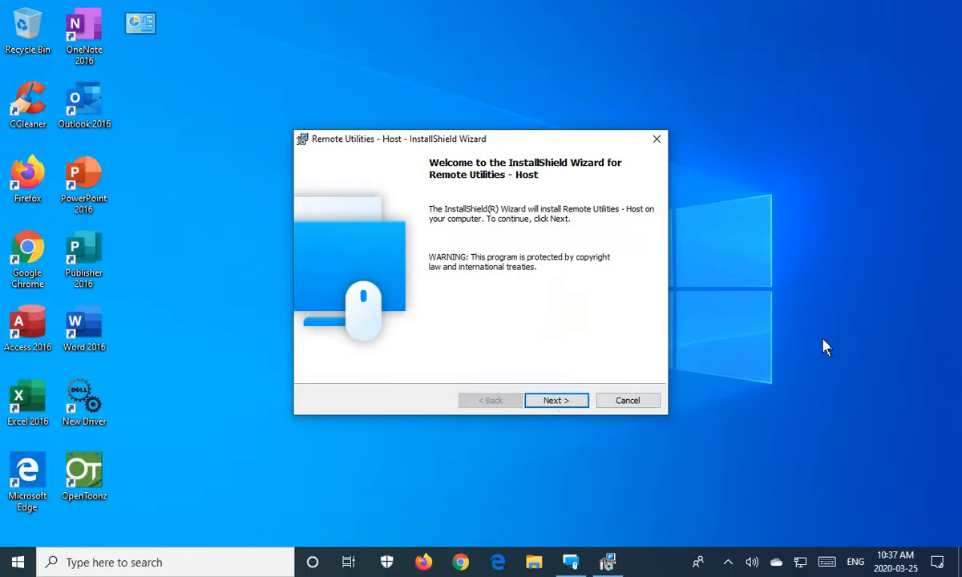
- Accept the license agreement in the Host setup wizard and keep the default destination folder
{"action": "left_click", "coordinate": [559, 402]}
{"action": "left_click", "coordinate": [388, 346]}
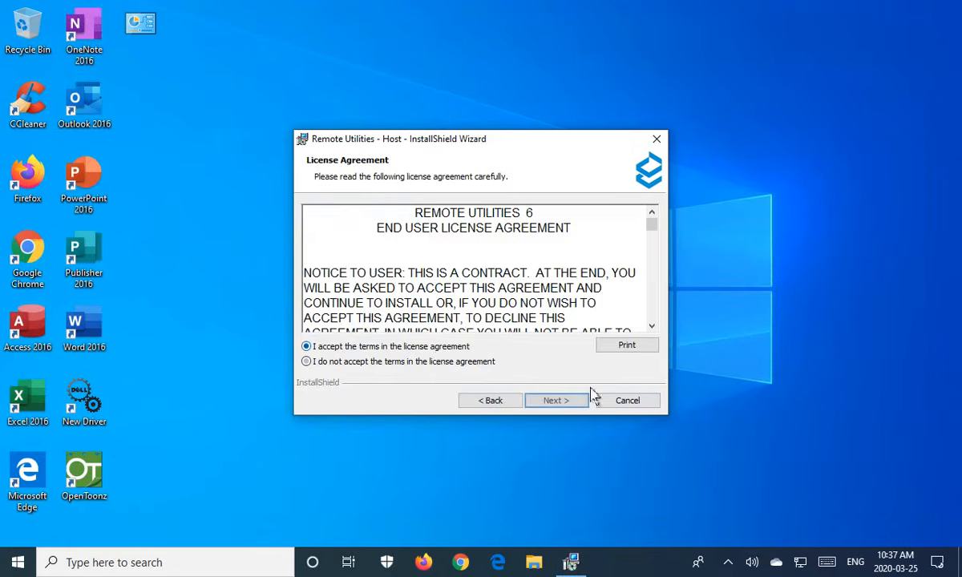
{"action": "left_click", "coordinate": [574, 403]}
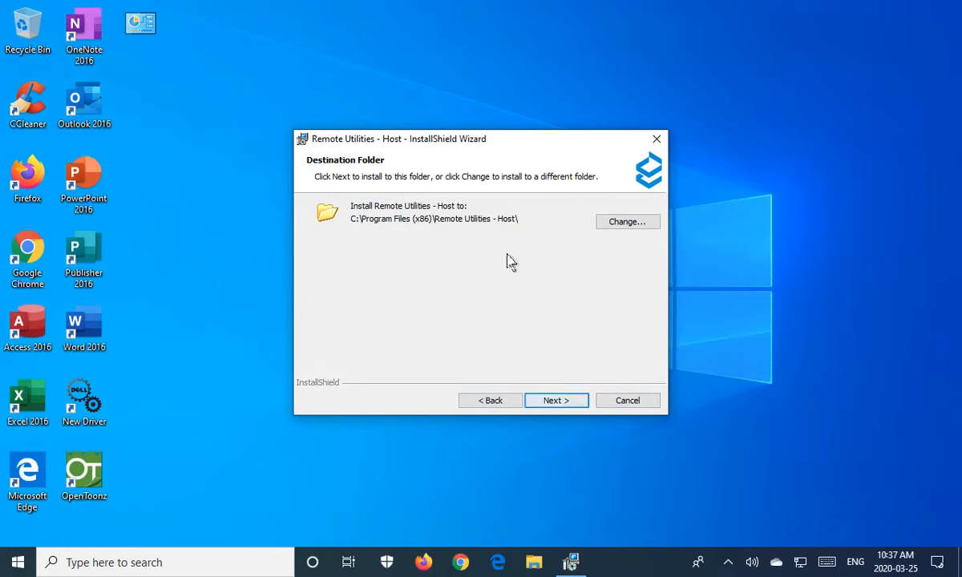
{"action": "left_click", "coordinate": [548, 408]}
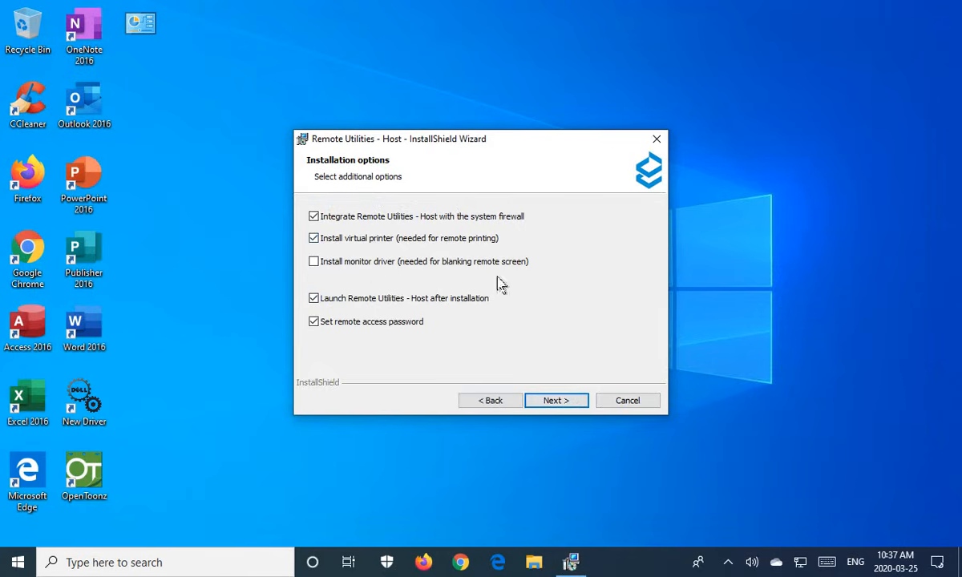
- Enable installing the monitor driver for blanking the remote screen and start the Host installation
{"action": "left_click", "coordinate": [315, 262]}
{"action": "left_click", "coordinate": [559, 404]}
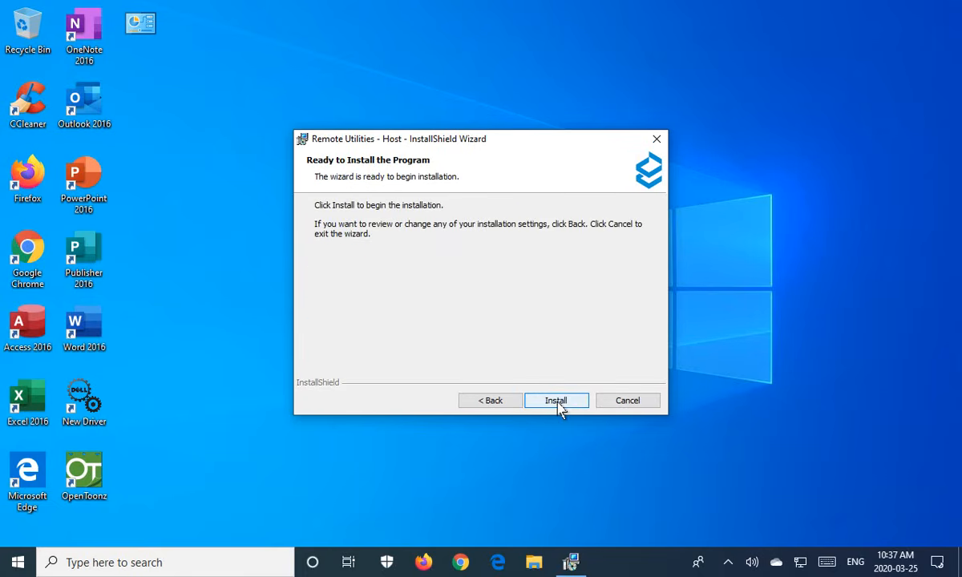
{"action": "left_click", "coordinate": [557, 403]}
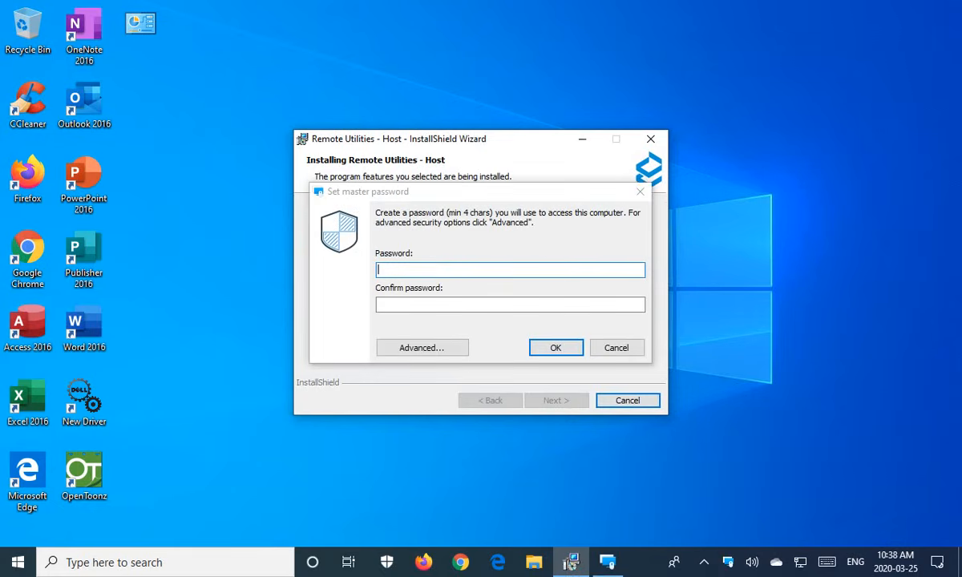
- Enter and confirm the master password for accessing this computer, and finish the installation wizard
{"action": "left_click", "coordinate": [437, 269]}
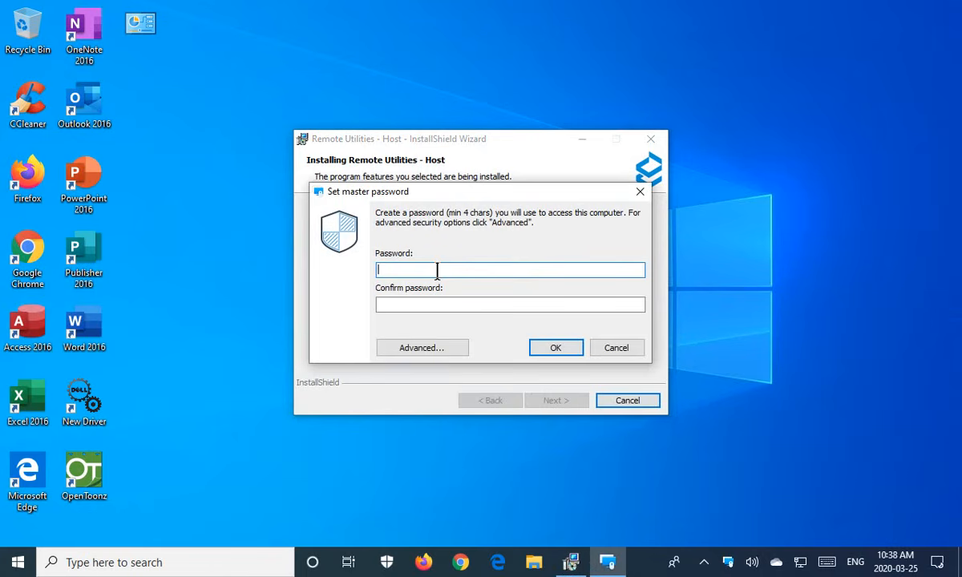
{"action": "type", "text": "••"}
{"action": "left_click", "coordinate": [401, 303]}
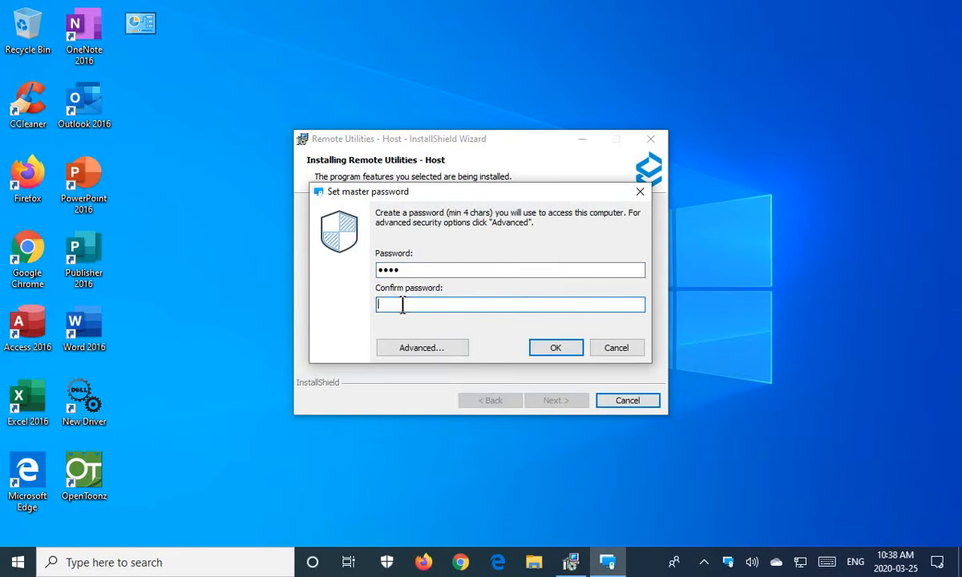
{"action": "type", "text": "•"}
{"action": "left_click", "coordinate": [555, 351]}
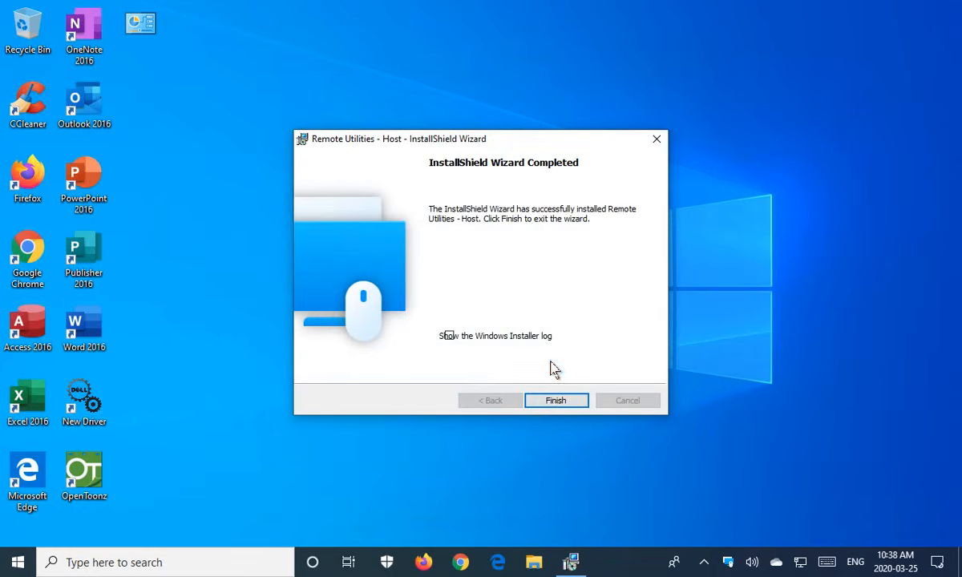
{"action": "left_click", "coordinate": [572, 408]}
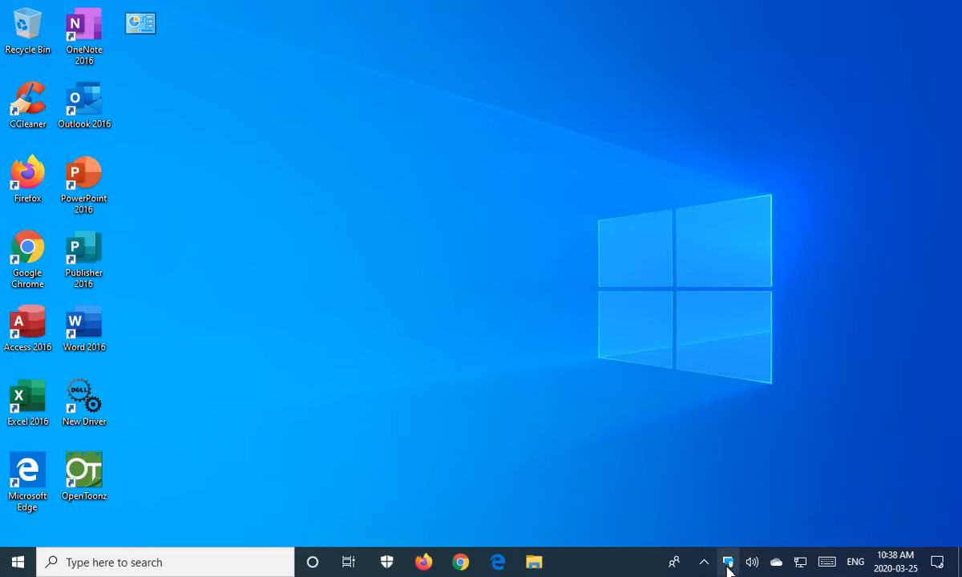
- Open the Remote Utilities Host settings, generate a new Internet ID for the Internet-ID connection, and close the ID dialog
{"action": "mouse_move", "coordinate": [729, 568]}
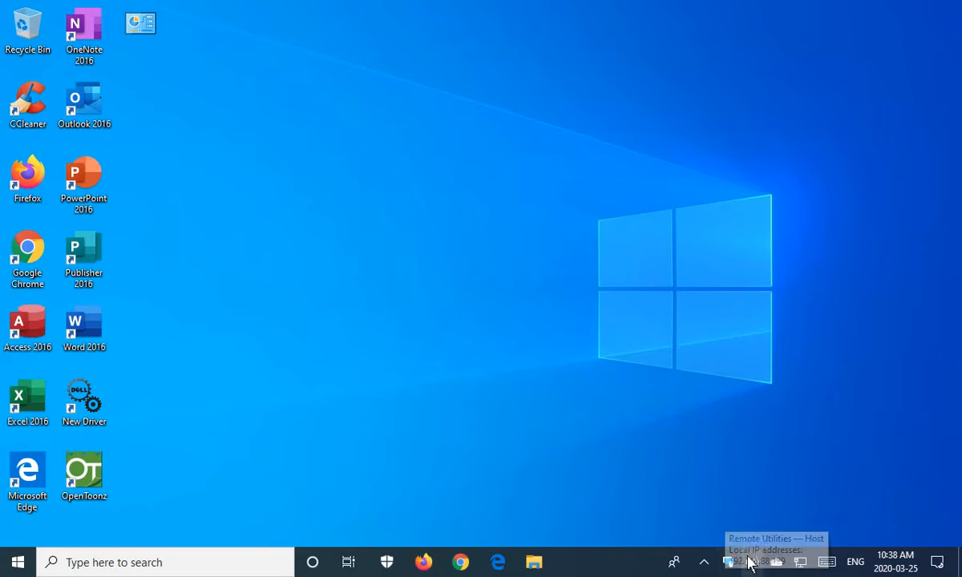
{"action": "right_click", "coordinate": [727, 564]}
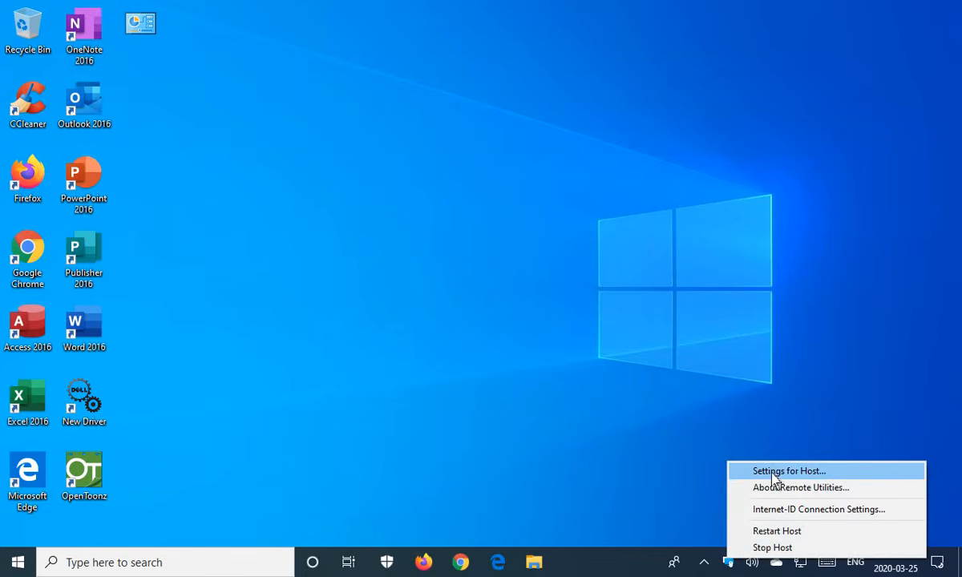
{"action": "left_click", "coordinate": [812, 477]}
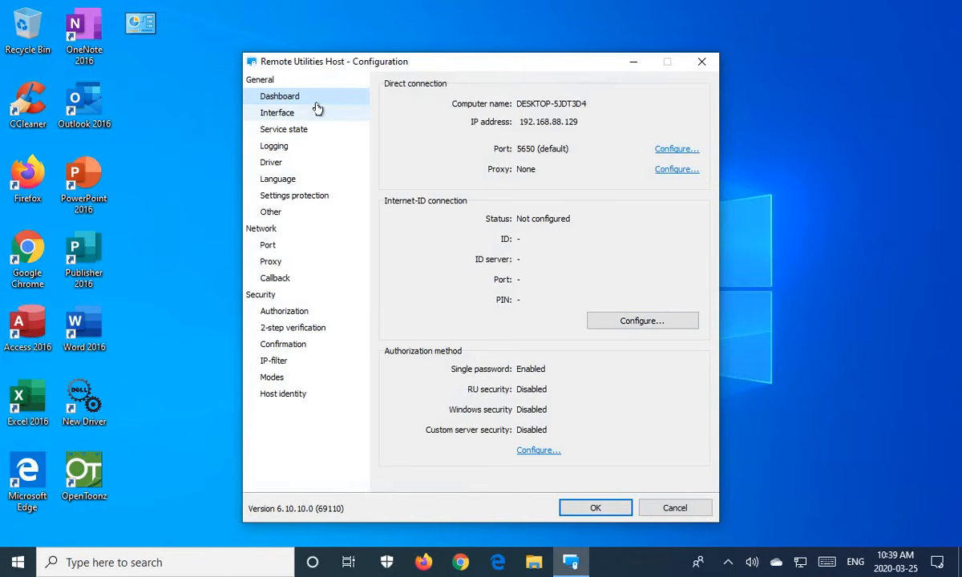
{"action": "left_click", "coordinate": [634, 330]}
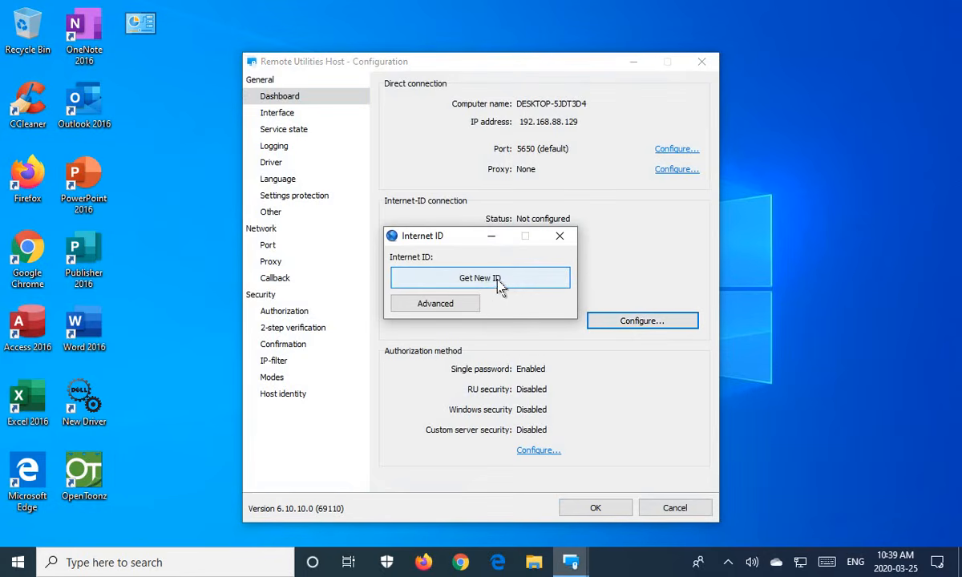
{"action": "left_click", "coordinate": [498, 283]}
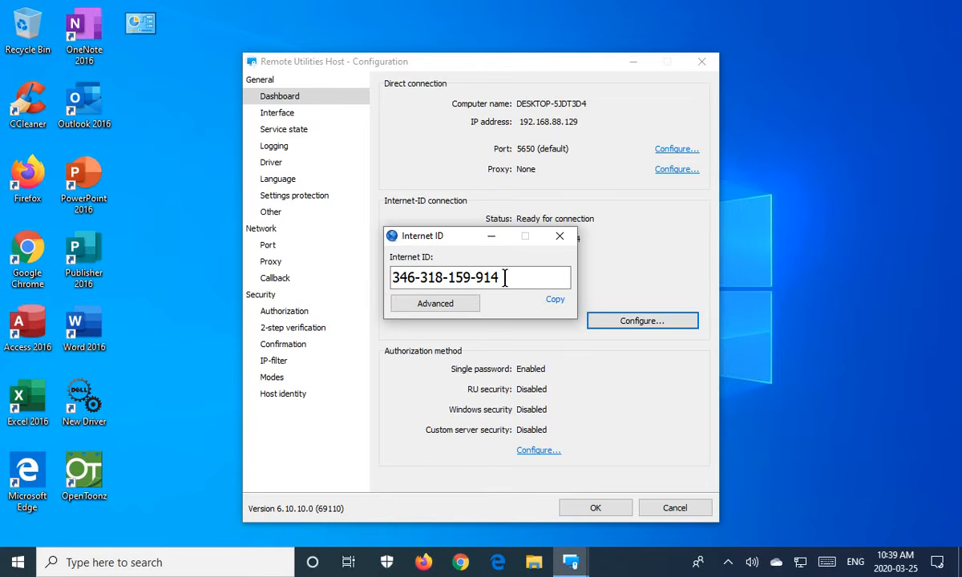
{"action": "left_click_drag", "start_coordinate": [500, 277], "coordinate": [391, 273]}
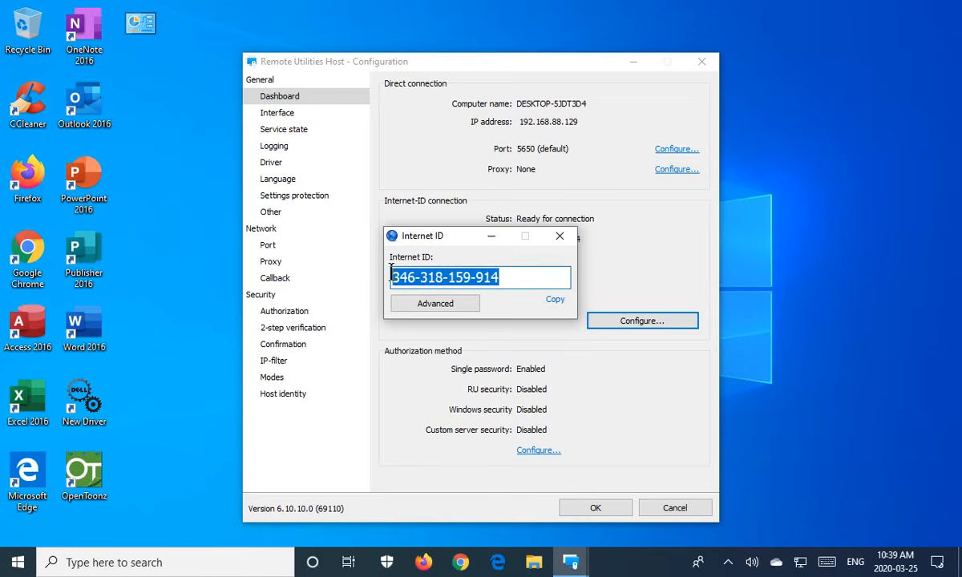
{"action": "left_click", "coordinate": [522, 277]}
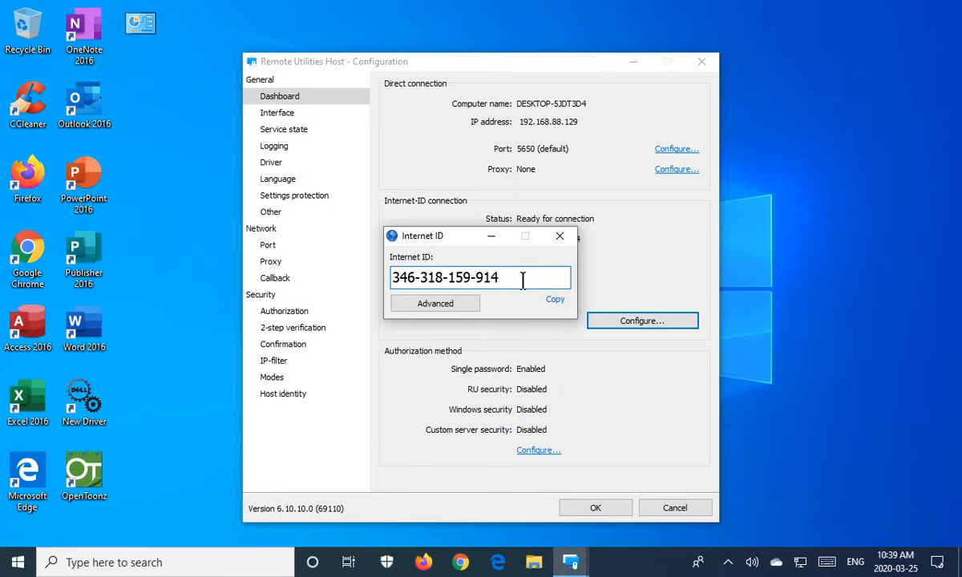
{"action": "left_click", "coordinate": [560, 242]}
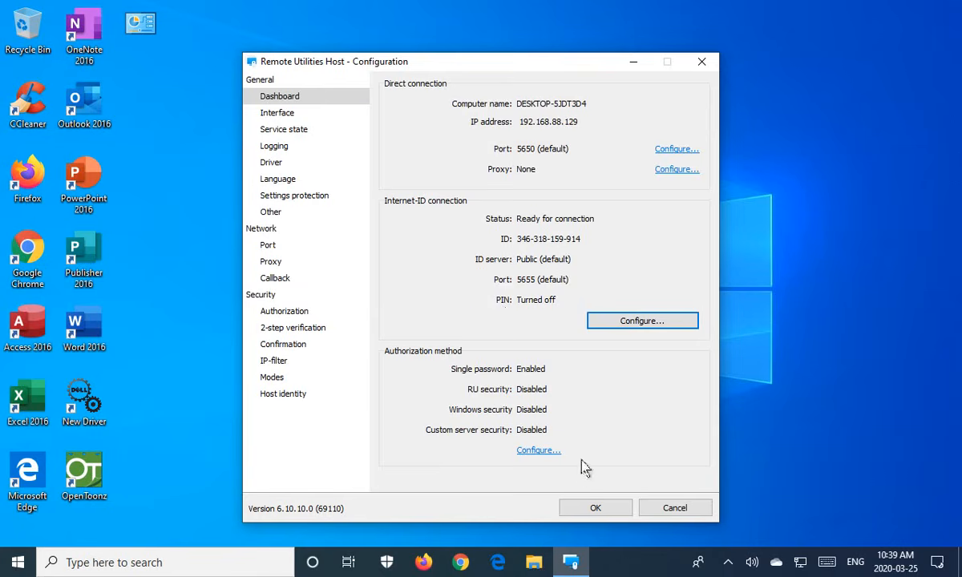
- Review the Host's general settings from Interface through Service state, Logging, Driver, Language, Settings protection and Other, and close the configuration
{"action": "left_click", "coordinate": [280, 118]}
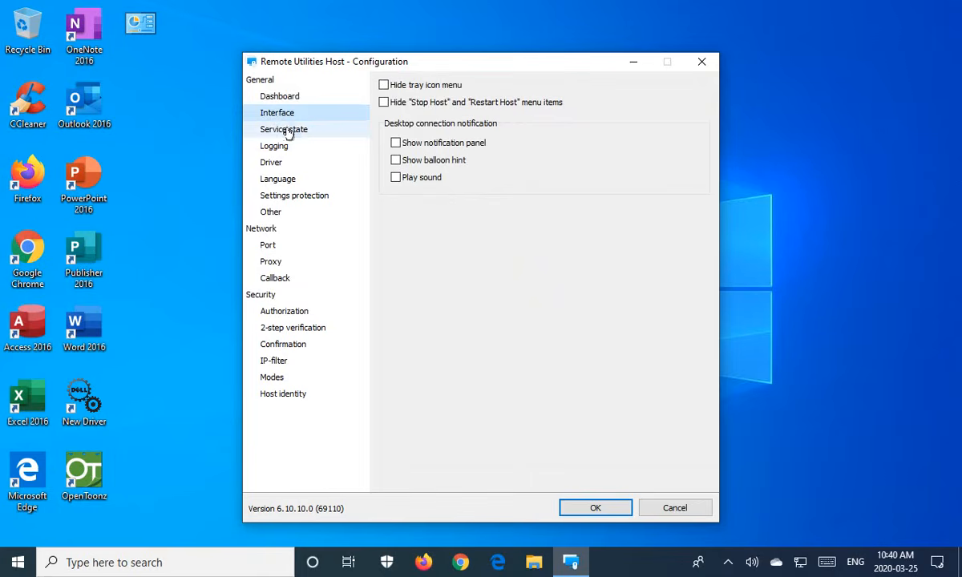
{"action": "left_click", "coordinate": [286, 132]}
{"action": "left_click", "coordinate": [274, 150]}
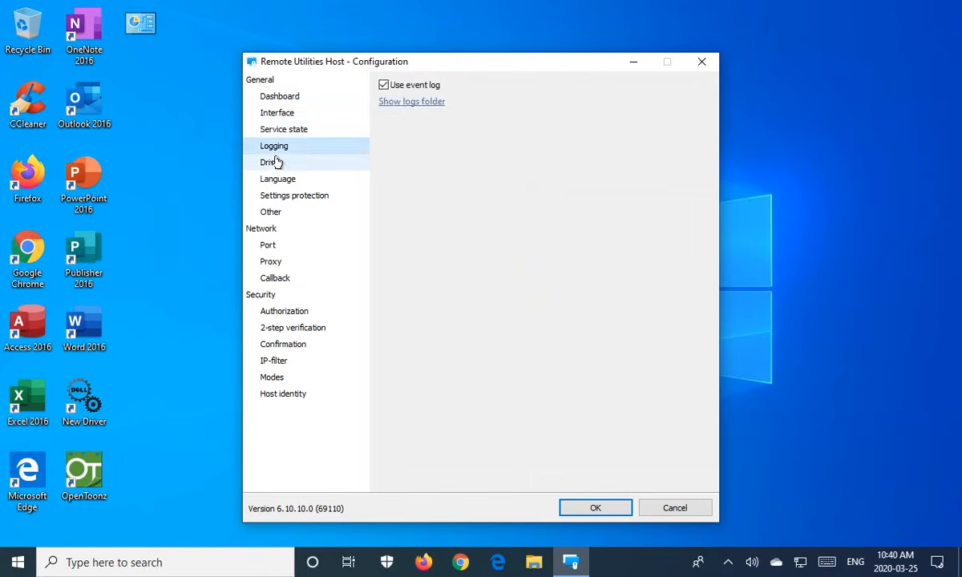
{"action": "left_click", "coordinate": [272, 164]}
{"action": "left_click", "coordinate": [277, 179]}
{"action": "left_click", "coordinate": [274, 196]}
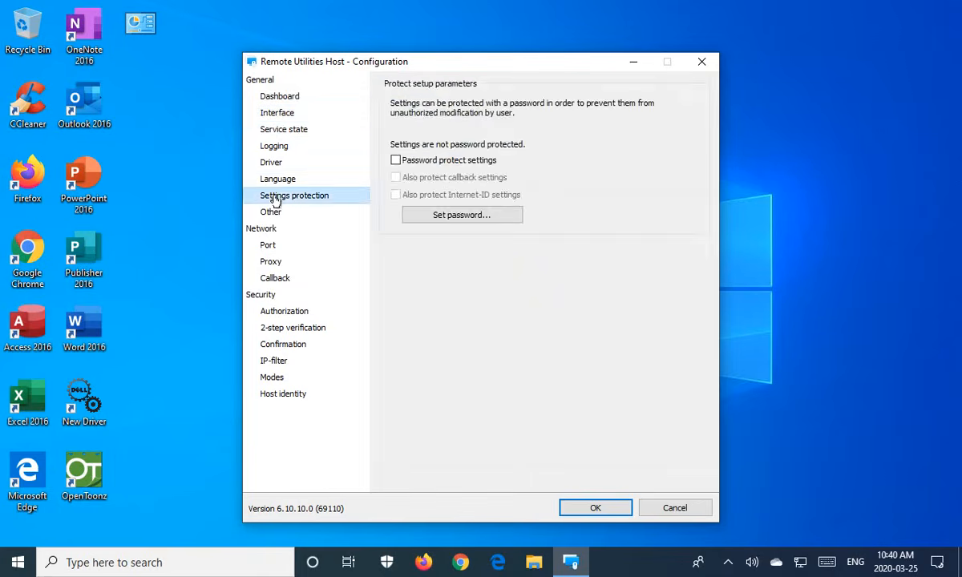
{"action": "left_click", "coordinate": [271, 212]}
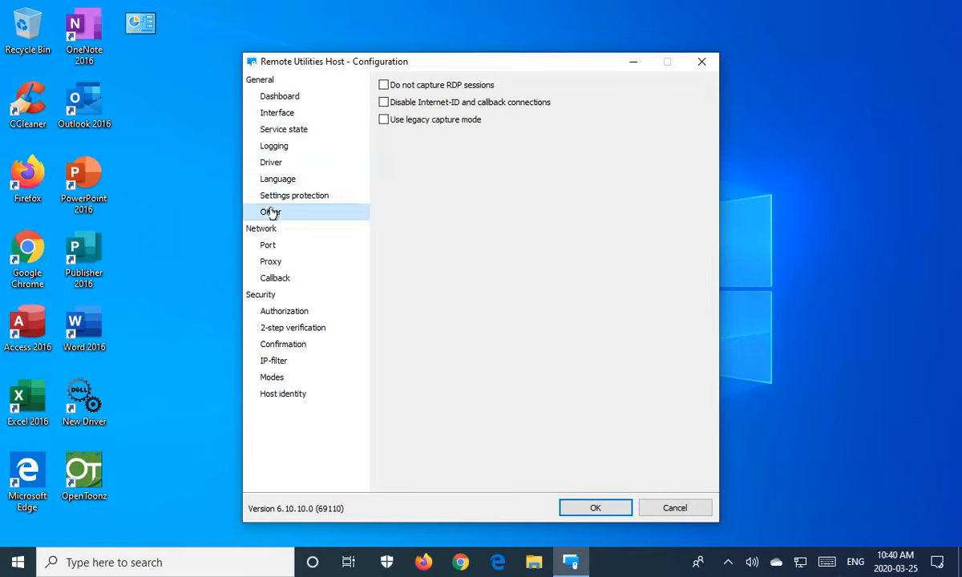
{"action": "left_click", "coordinate": [598, 508]}
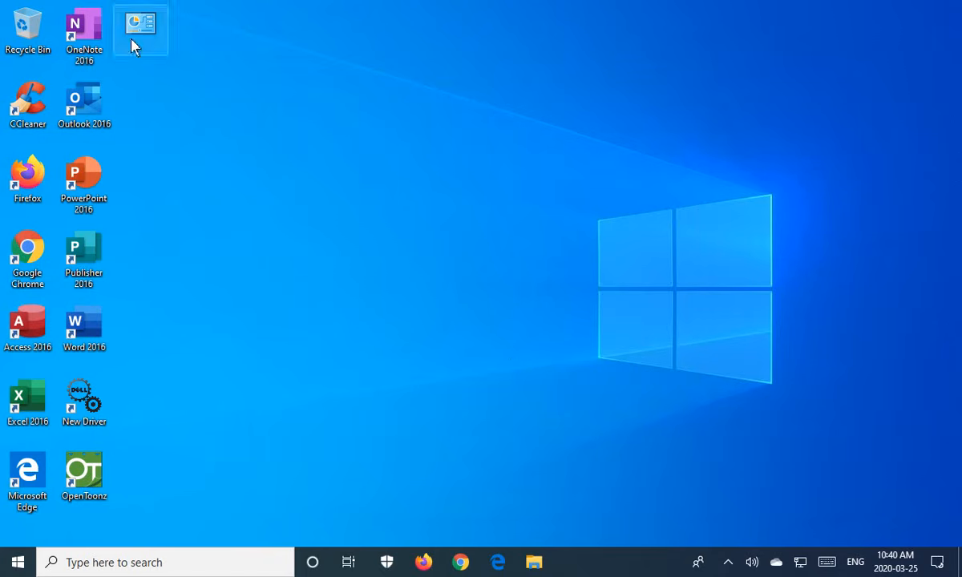
- Switch from the Windows 10 virtual machine to the Windows 7 PRO 64 virtual machine
{"action": "left_click", "coordinate": [97, 0]}
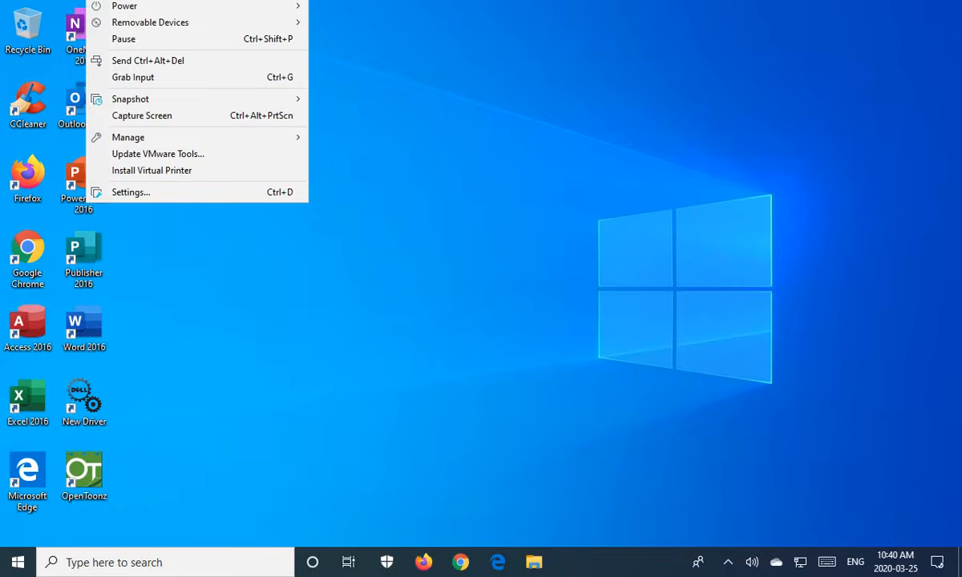
{"action": "mouse_move", "coordinate": [132, 0]}
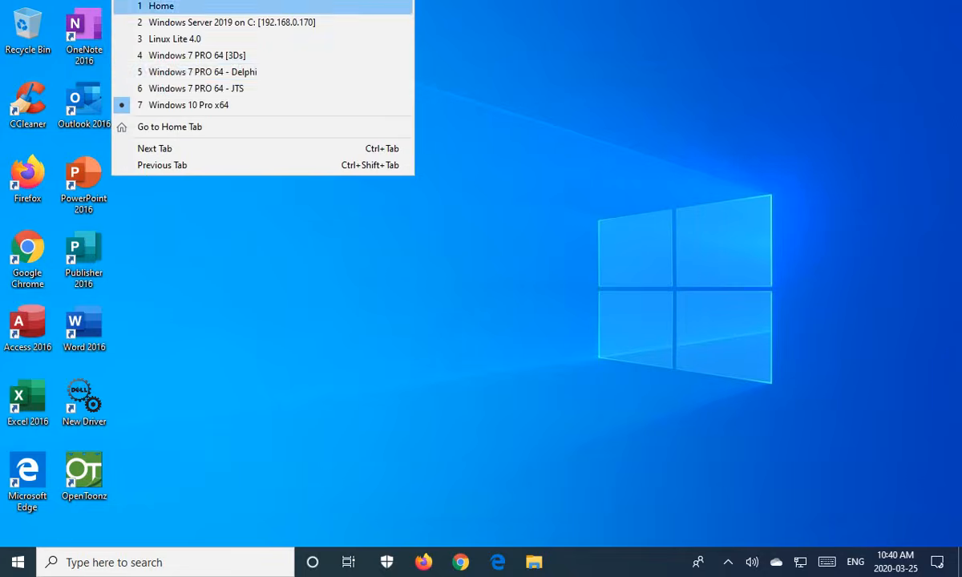
{"action": "left_click", "coordinate": [150, 83]}
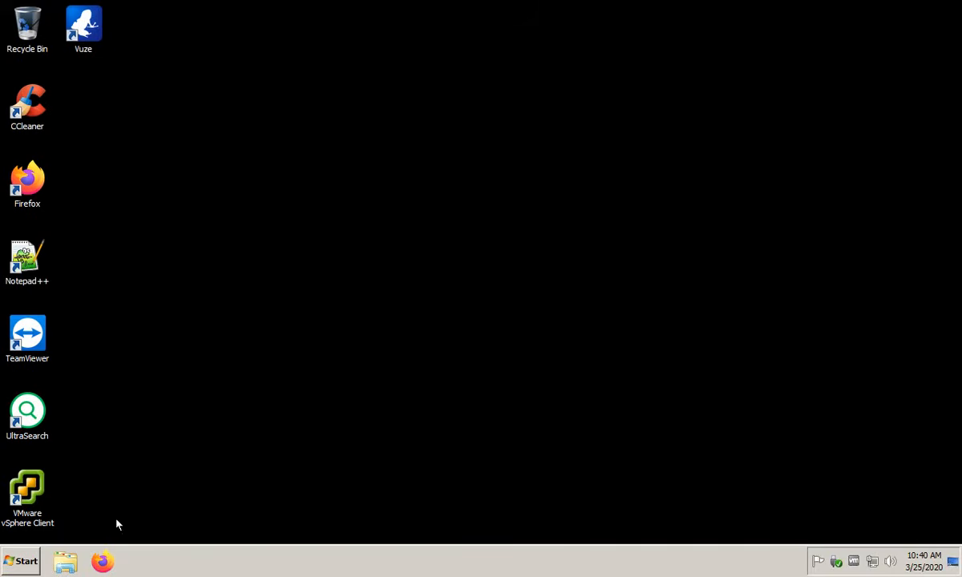
{"action": "left_click", "coordinate": [104, 563]}
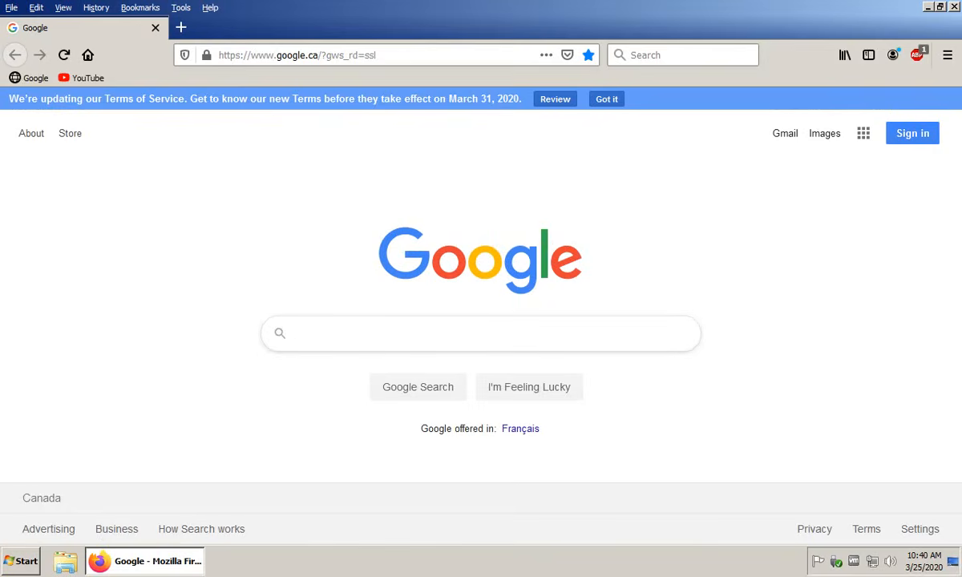
{"action": "left_click", "coordinate": [392, 51]}
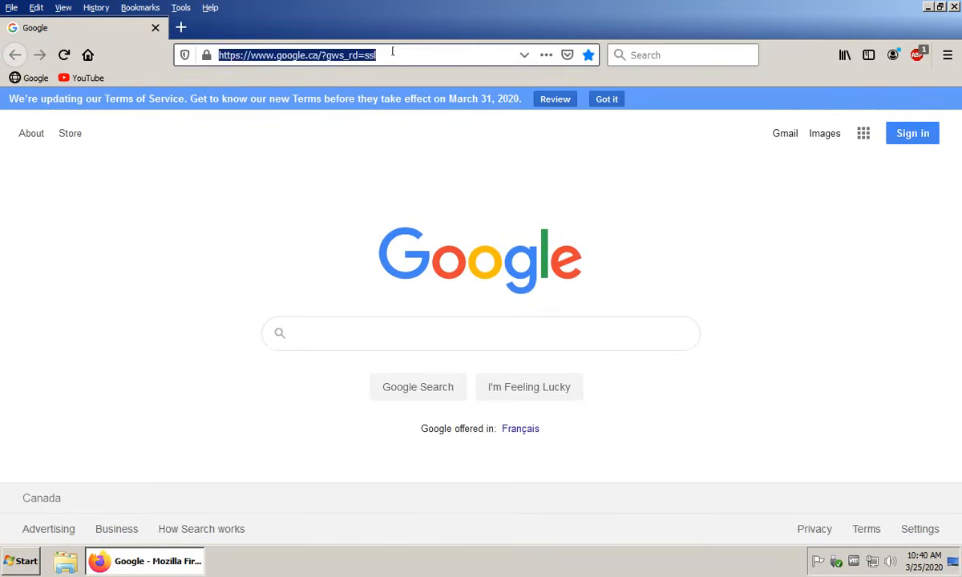
{"action": "type", "text": "https://www.remoteutilities.com/download/"}
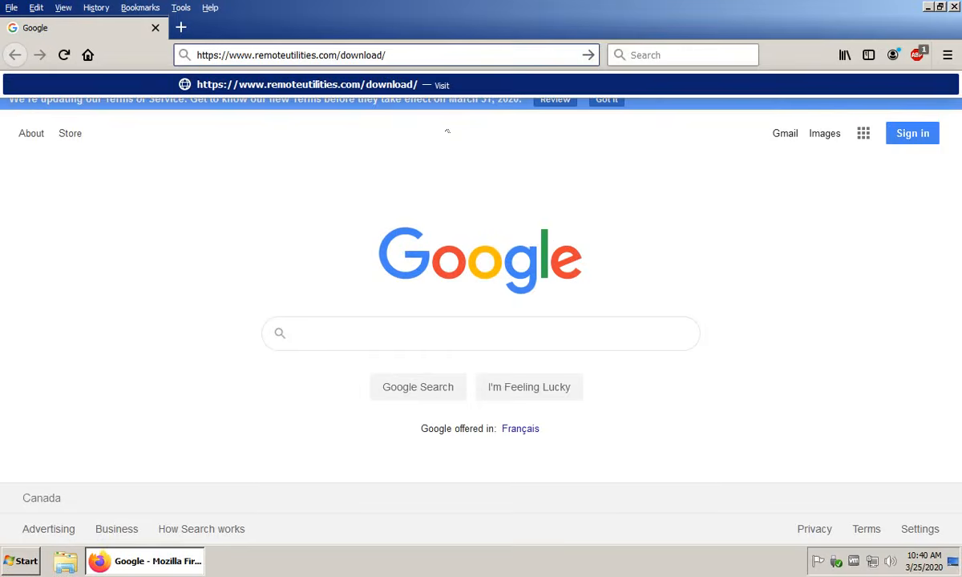
{"action": "key", "text": "Return"}
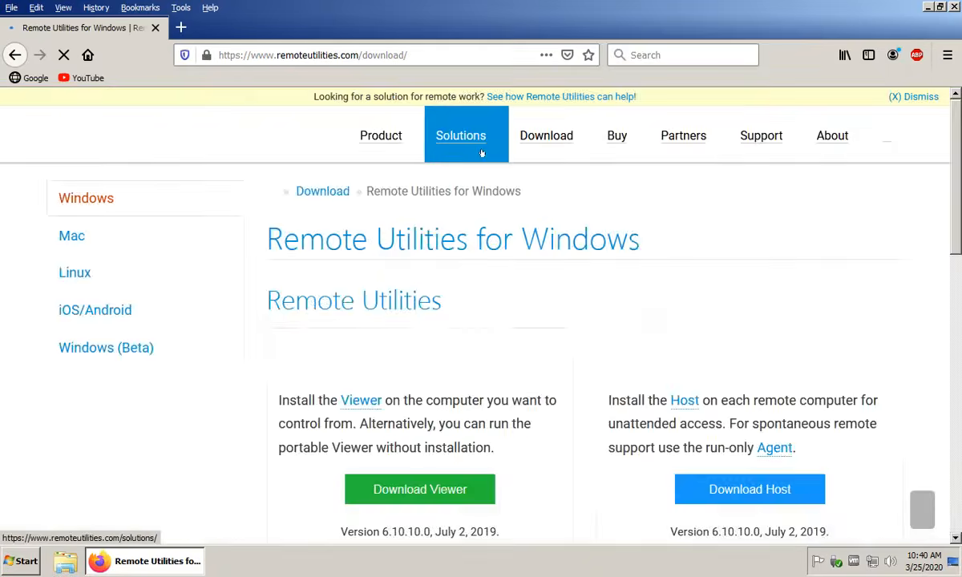
- Download the installable Viewer for Windows and save viewer6.10.exe in the Downloads folder
{"action": "left_click", "coordinate": [804, 517]}
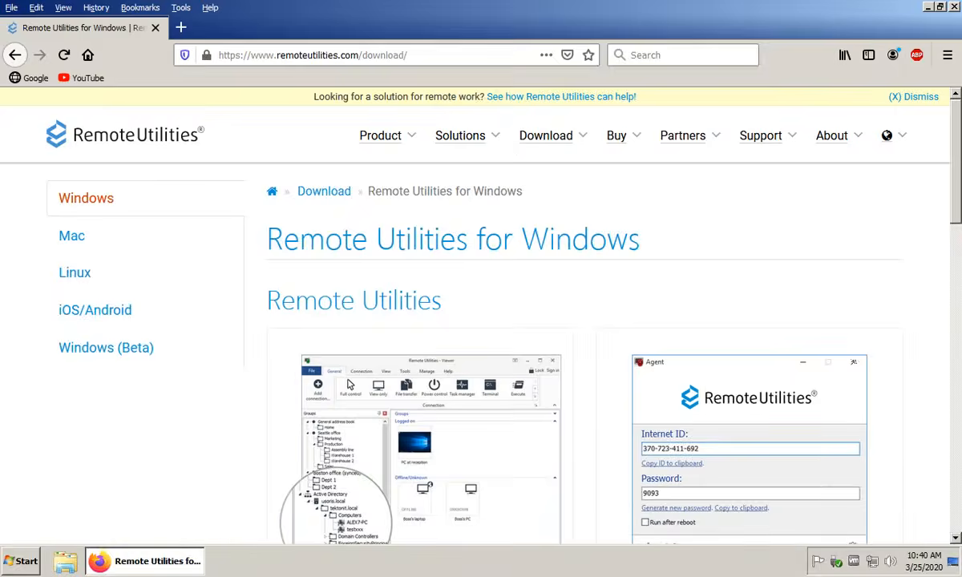
{"action": "scroll", "coordinate": [893, 190], "scroll_direction": "down", "scroll_amount": 4}
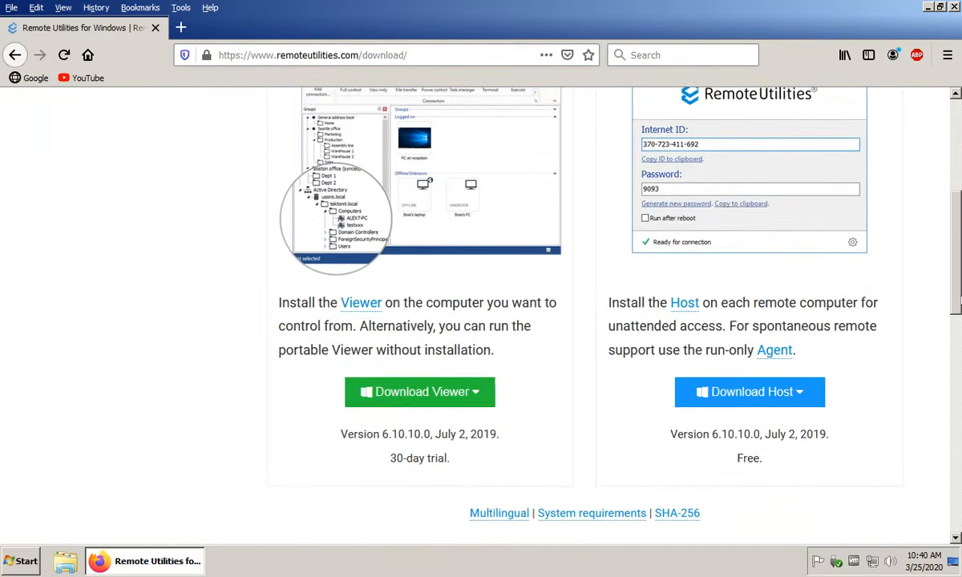
{"action": "left_click", "coordinate": [395, 365]}
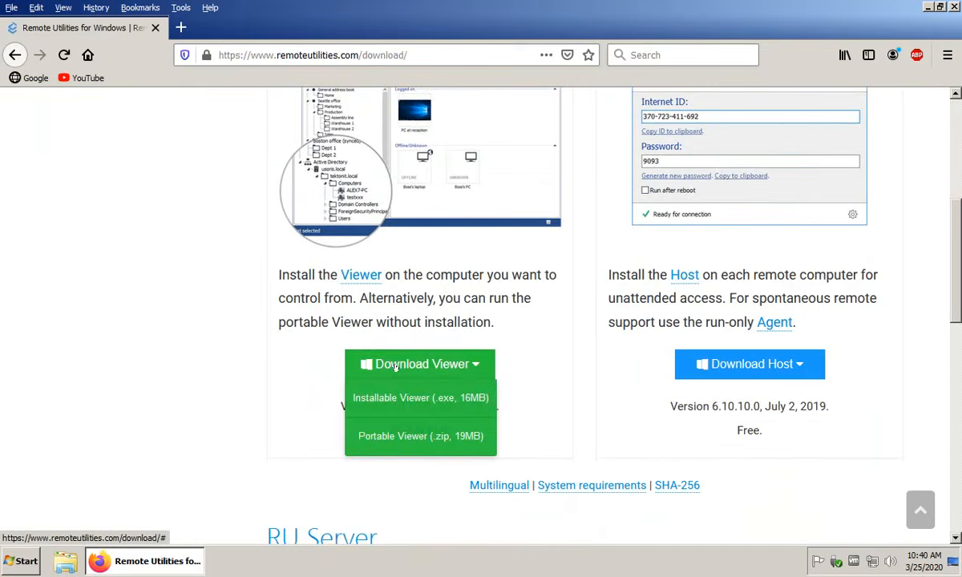
{"action": "left_click", "coordinate": [361, 397]}
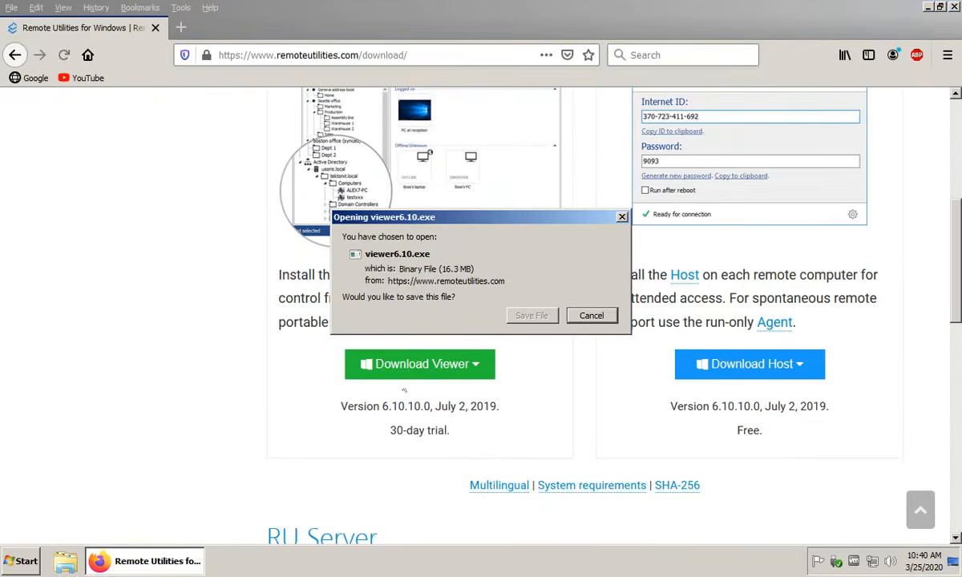
{"action": "left_click", "coordinate": [532, 315]}
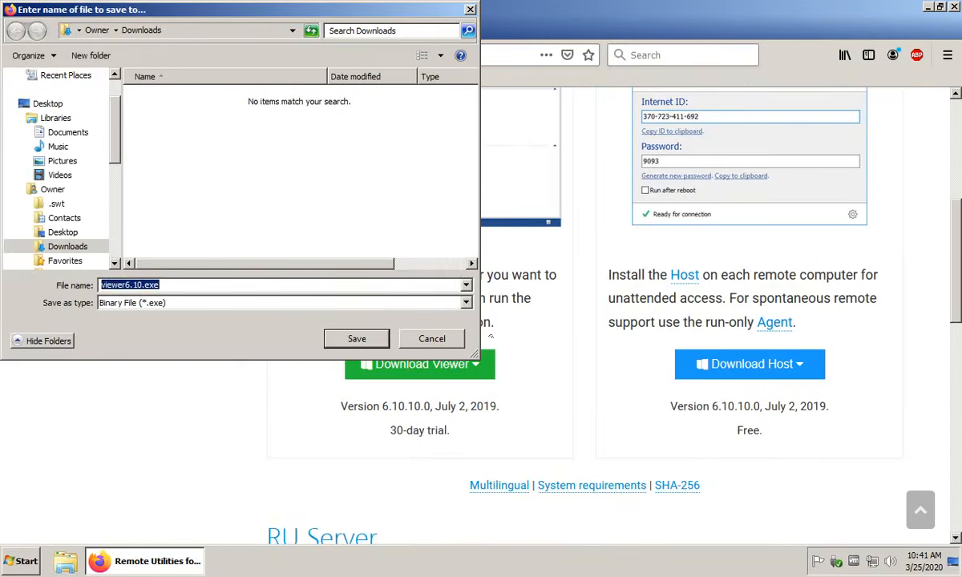
{"action": "left_click", "coordinate": [374, 333]}
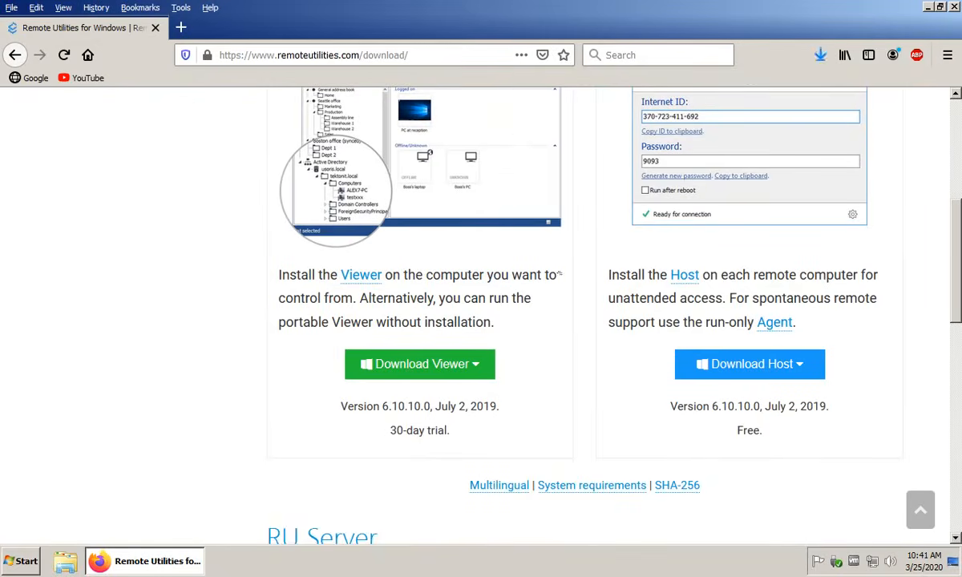
- Run the downloaded viewer6.10.exe, allow it to make changes, bring its installation wizard forward and close Firefox
{"action": "left_click", "coordinate": [818, 56]}
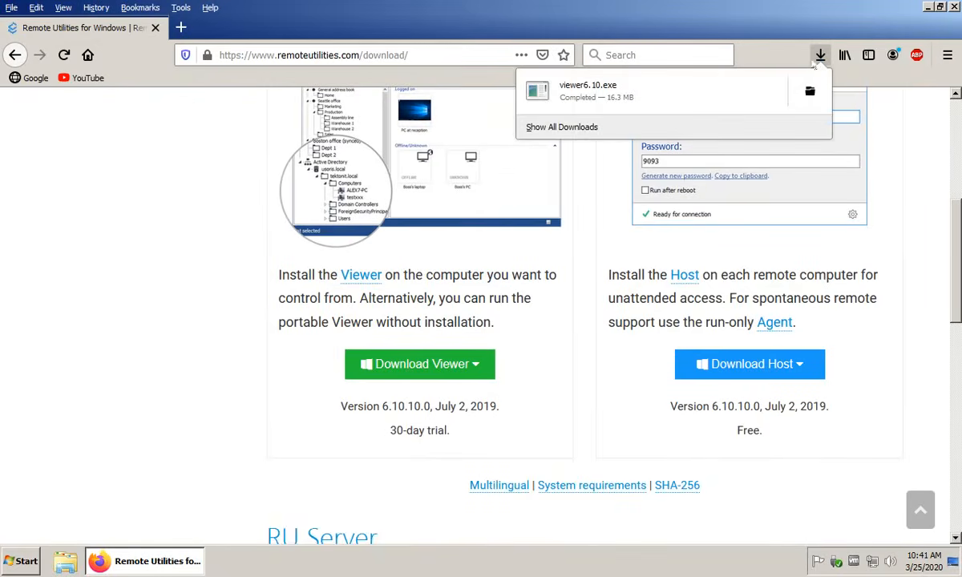
{"action": "left_click", "coordinate": [573, 89]}
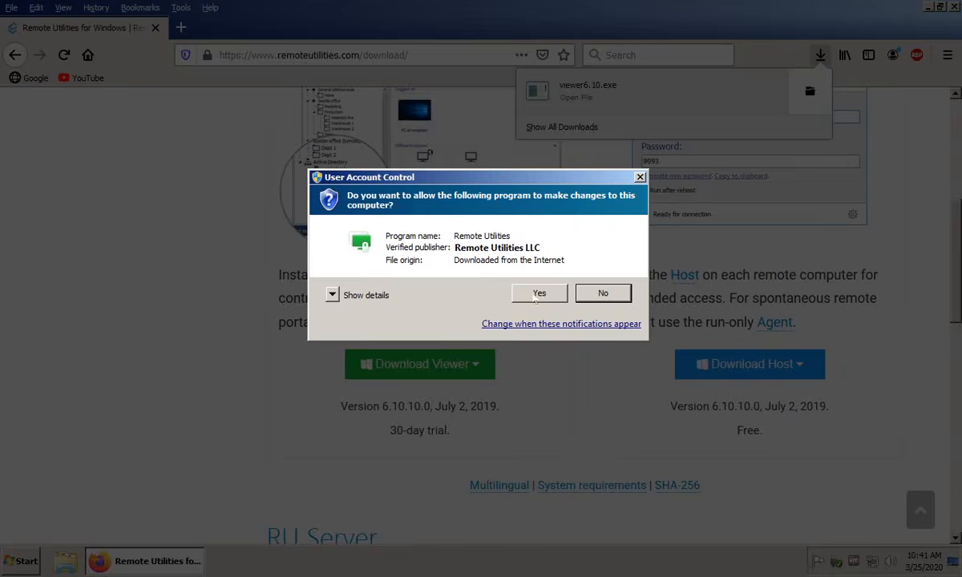
{"action": "left_click", "coordinate": [536, 293]}
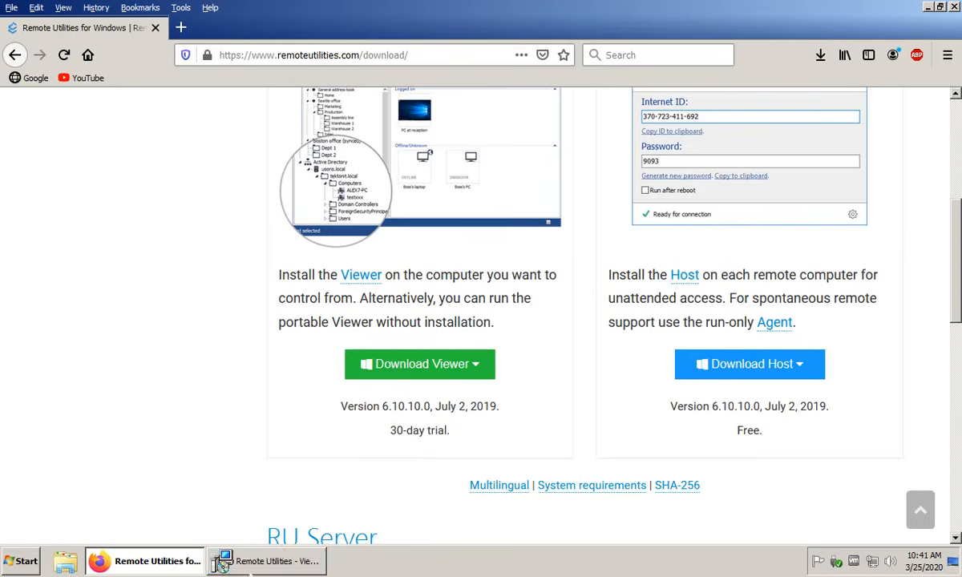
{"action": "mouse_move", "coordinate": [263, 564]}
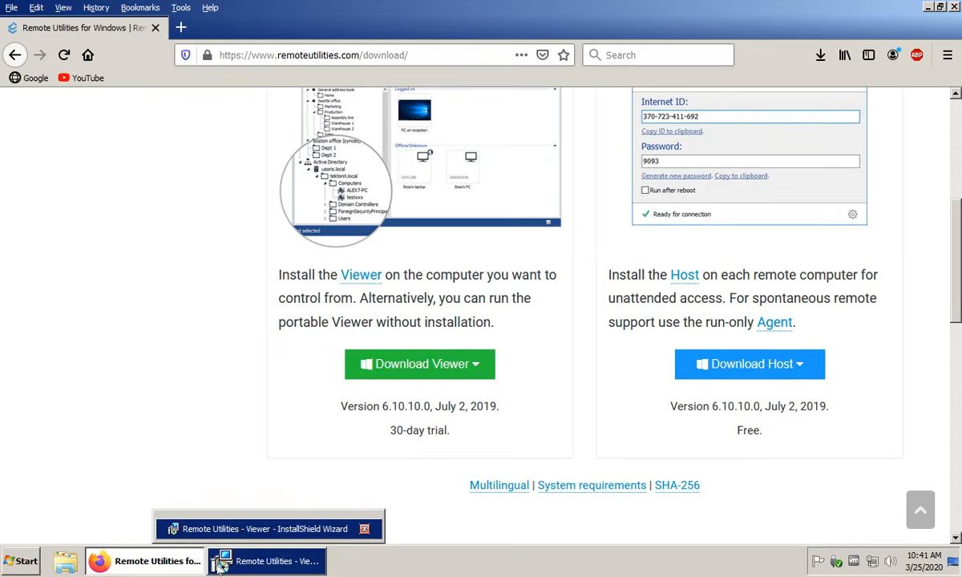
{"action": "left_click", "coordinate": [281, 563]}
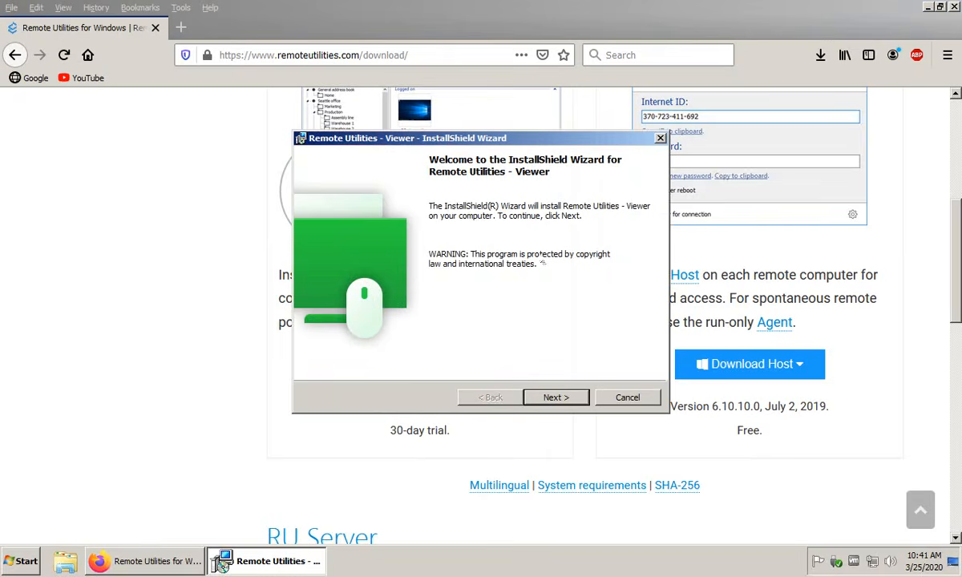
{"action": "left_click", "coordinate": [954, 7]}
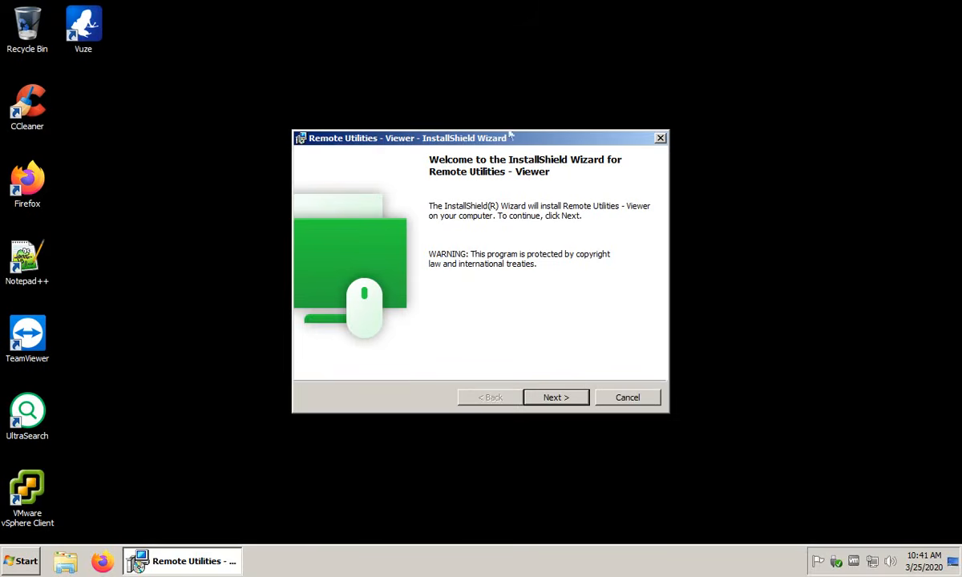
- Accept the license agreement and install Remote Utilities - Viewer
{"action": "left_click", "coordinate": [563, 399]}
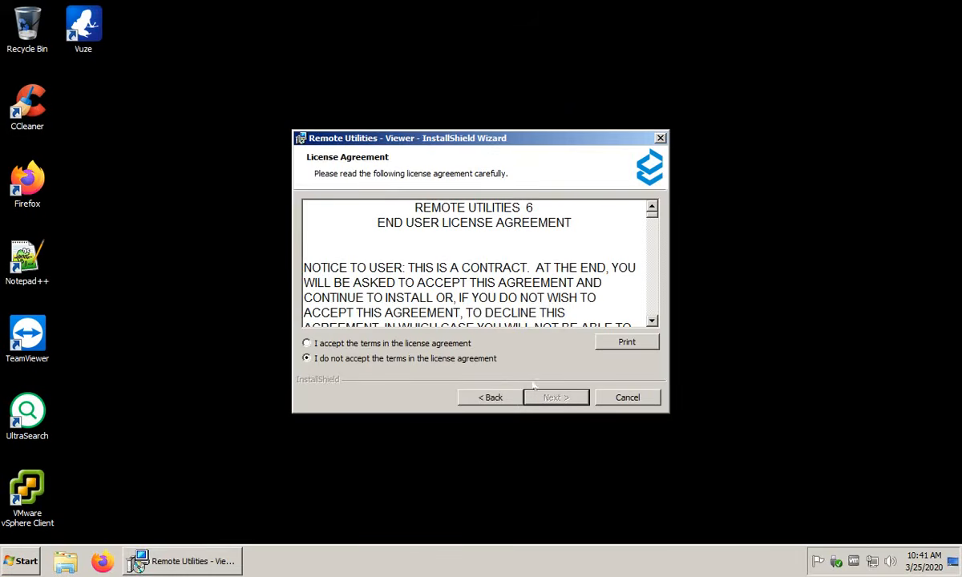
{"action": "left_click", "coordinate": [395, 344]}
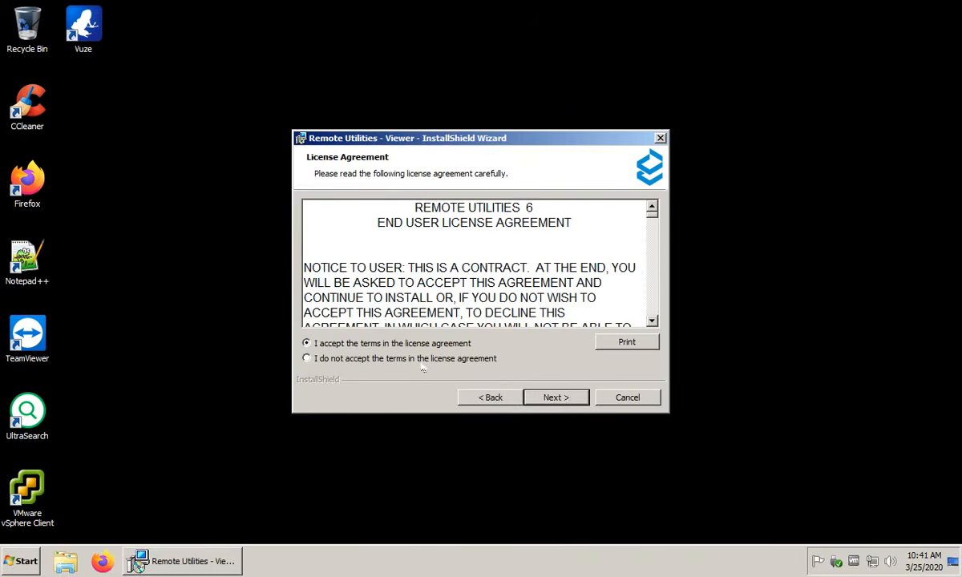
{"action": "left_click", "coordinate": [561, 400]}
{"action": "left_click", "coordinate": [564, 399]}
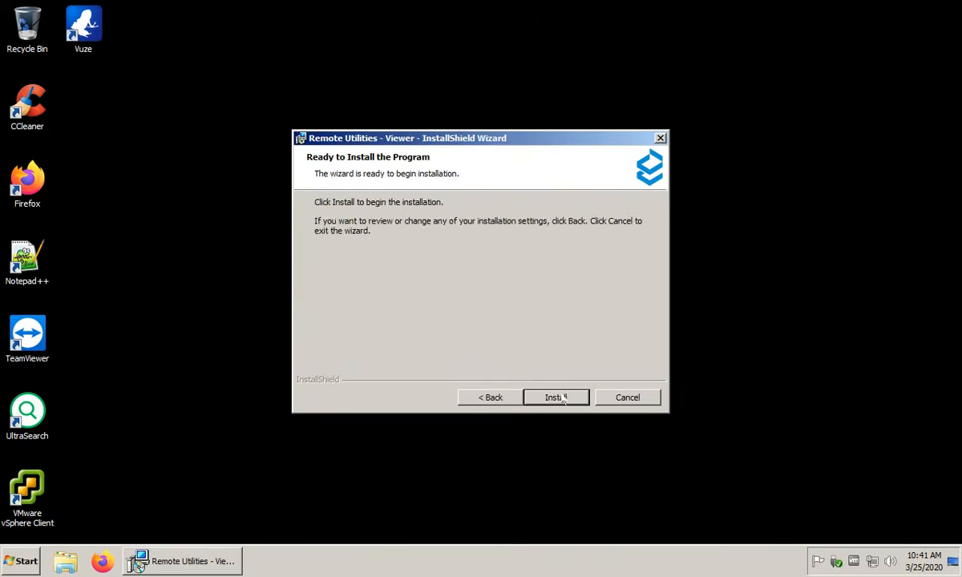
{"action": "left_click", "coordinate": [564, 399]}
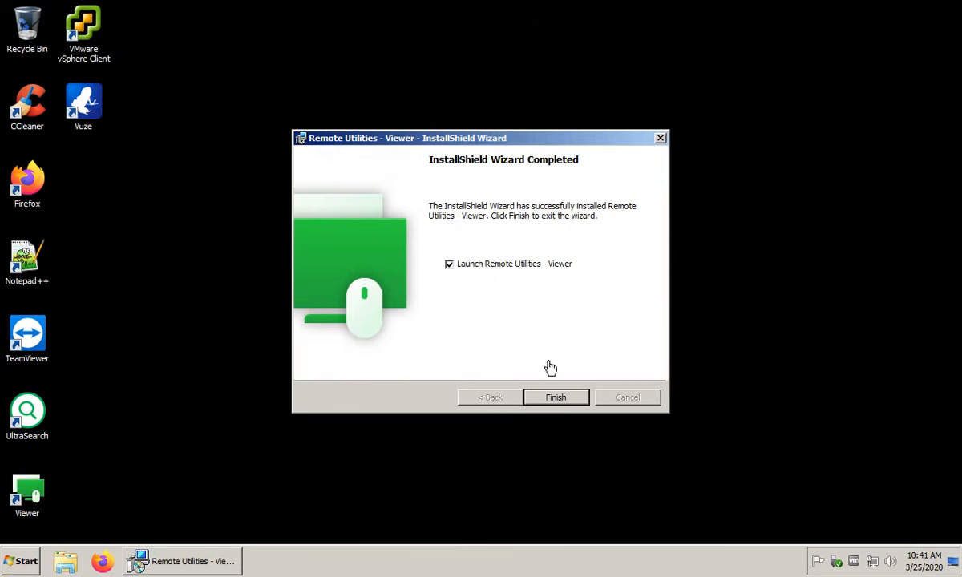
- Finish the installation wizard with launching the Viewer enabled, and maximize the Viewer window
{"action": "left_click", "coordinate": [558, 401]}
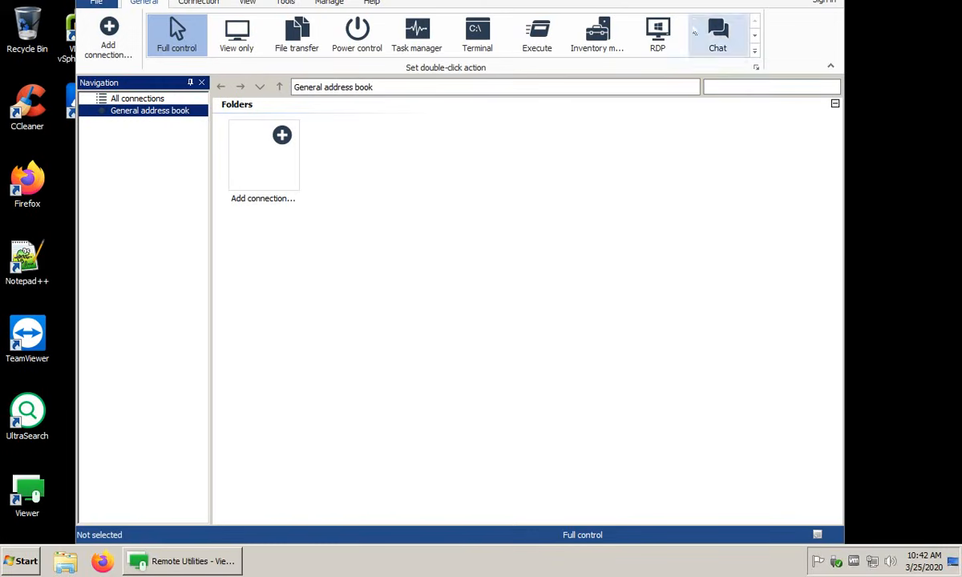
{"action": "left_click_drag", "start_coordinate": [695, 12], "coordinate": [666, 70]}
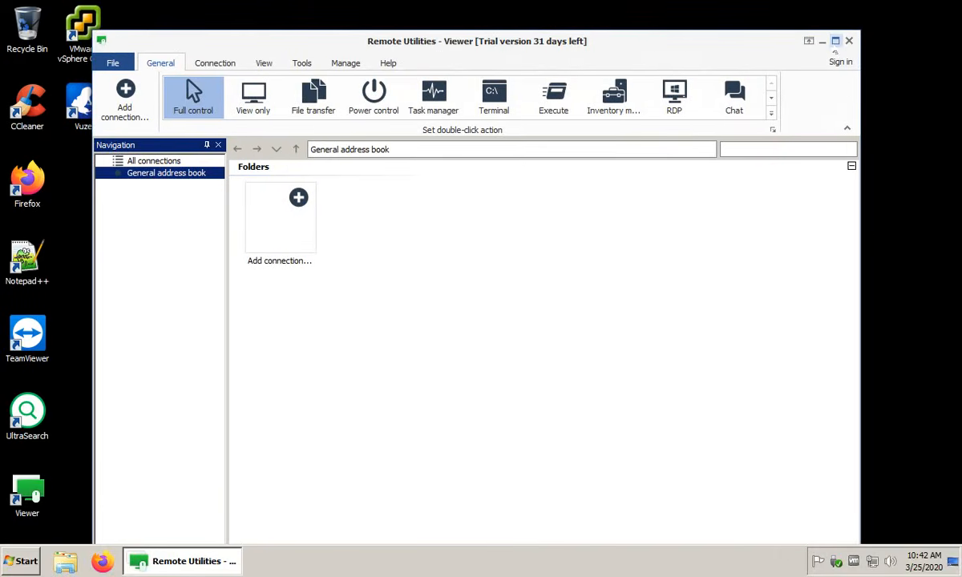
{"action": "left_click", "coordinate": [835, 41]}
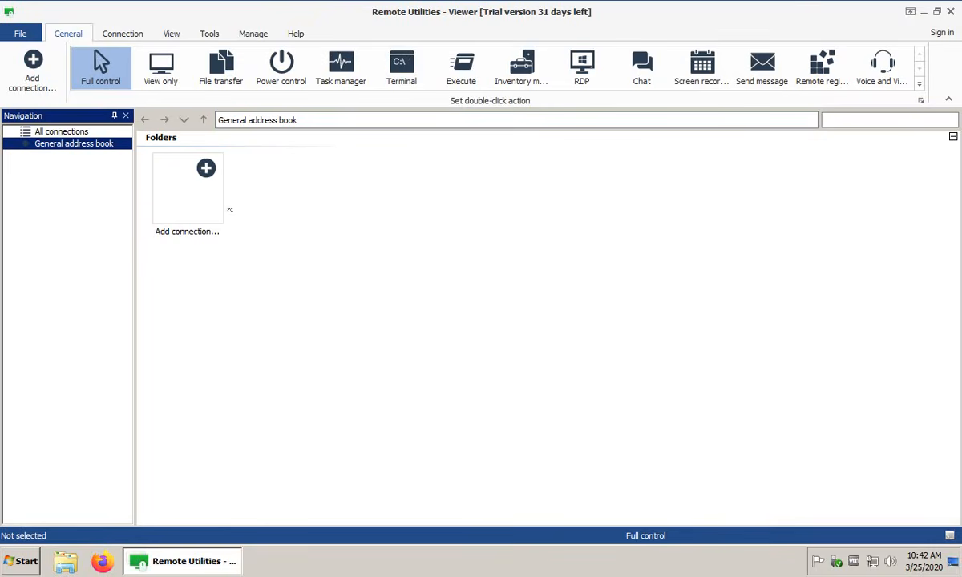
- Add a new connection named "Win 10 Machine" and paste the Host's Internet ID as its address
{"action": "left_click", "coordinate": [207, 176]}
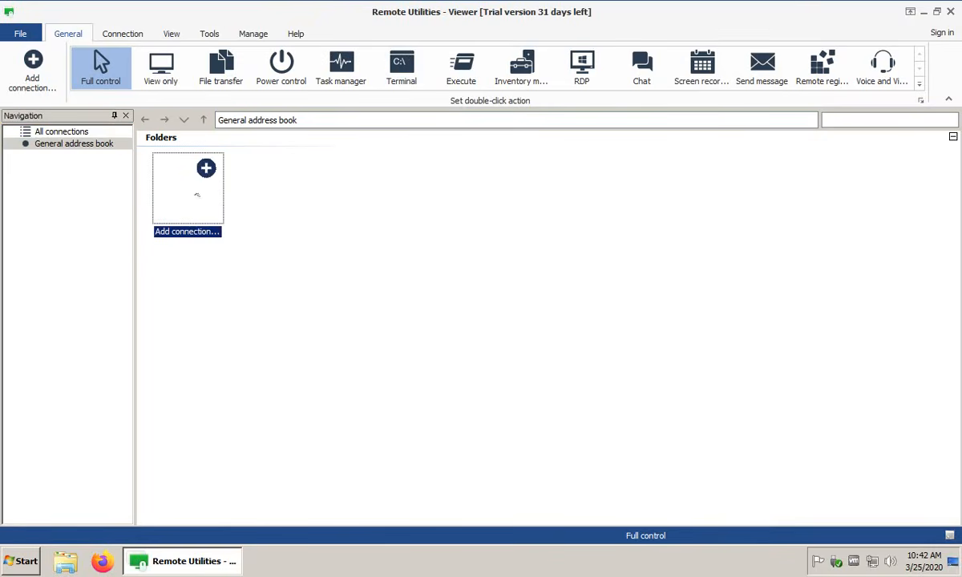
{"action": "double_click", "coordinate": [204, 184]}
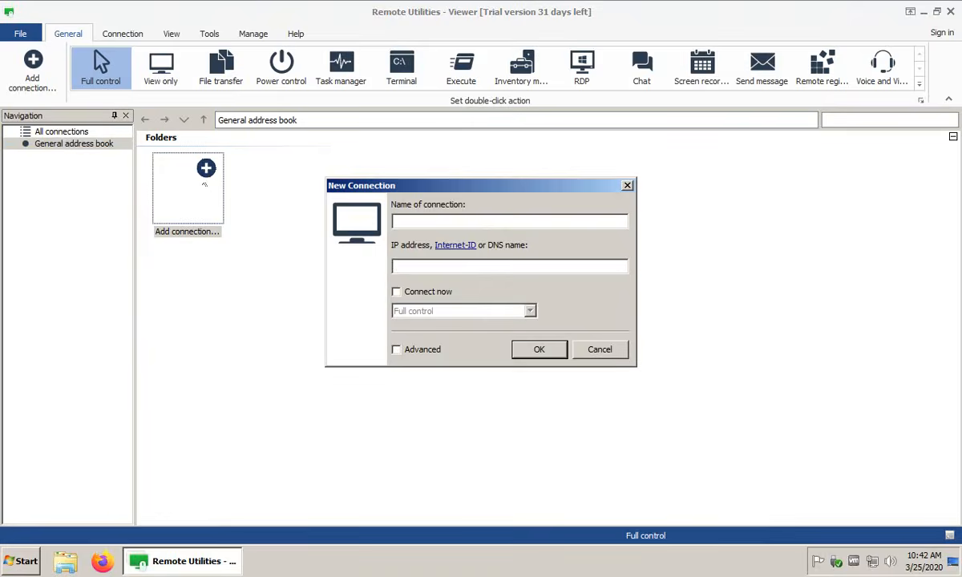
{"action": "left_click", "coordinate": [422, 220]}
{"action": "type", "text": "Win 10 Machine"}
{"action": "left_click", "coordinate": [413, 263]}
{"action": "right_click", "coordinate": [446, 268]}
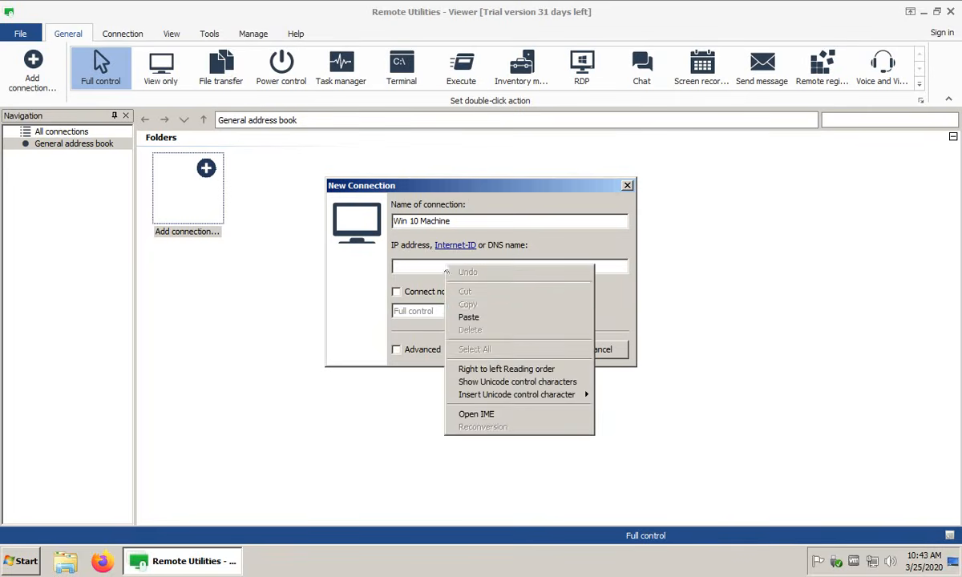
{"action": "left_click", "coordinate": [481, 318]}
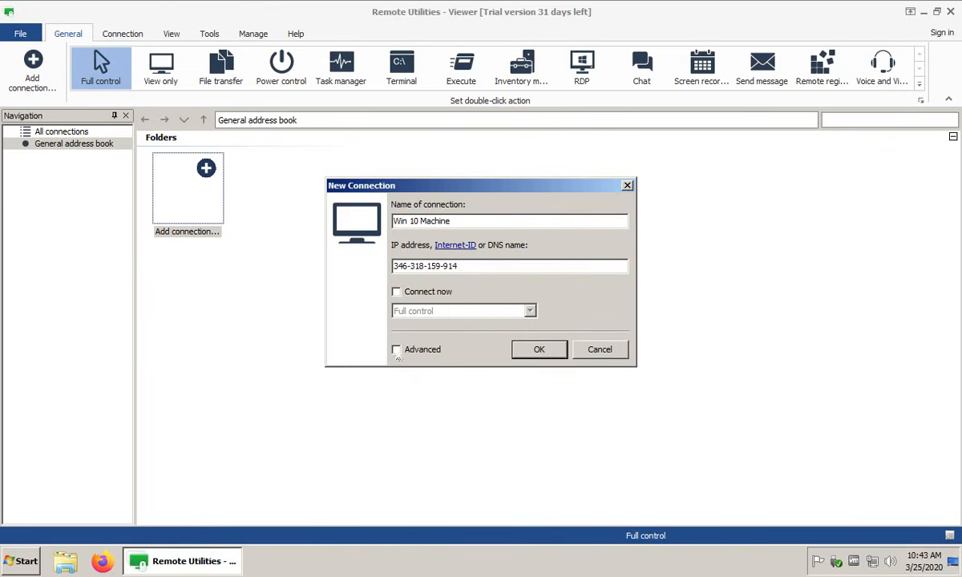
- Enable Advanced and Connect now in Full control mode for the new connection, and confirm it
{"action": "left_click", "coordinate": [396, 353]}
{"action": "left_click", "coordinate": [396, 292]}
{"action": "left_click", "coordinate": [530, 311]}
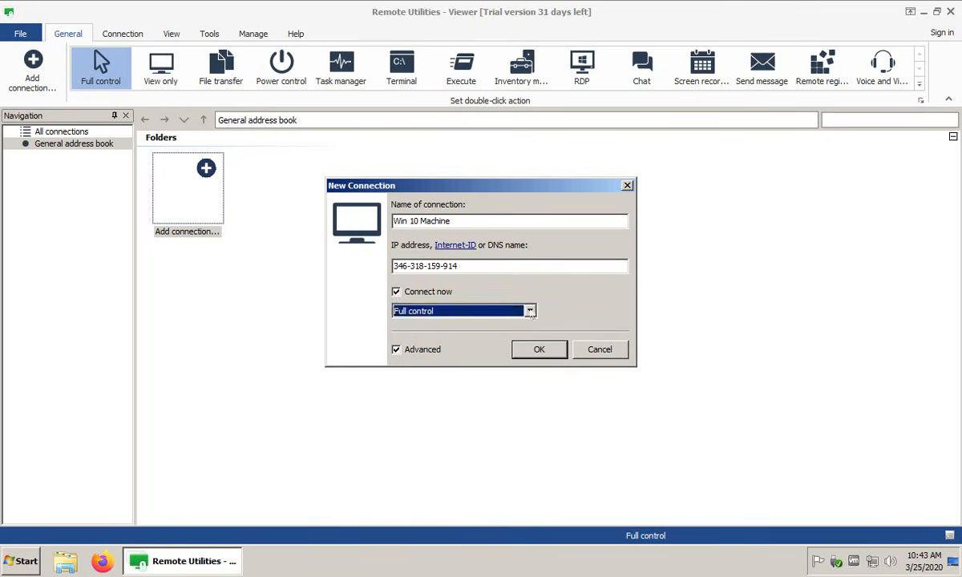
{"action": "left_click", "coordinate": [529, 312]}
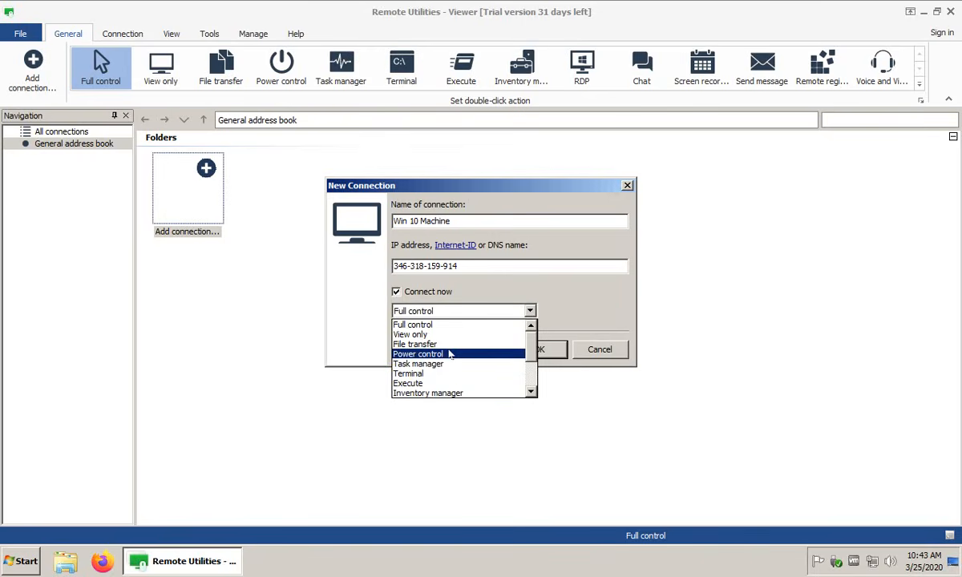
{"action": "left_click", "coordinate": [493, 324]}
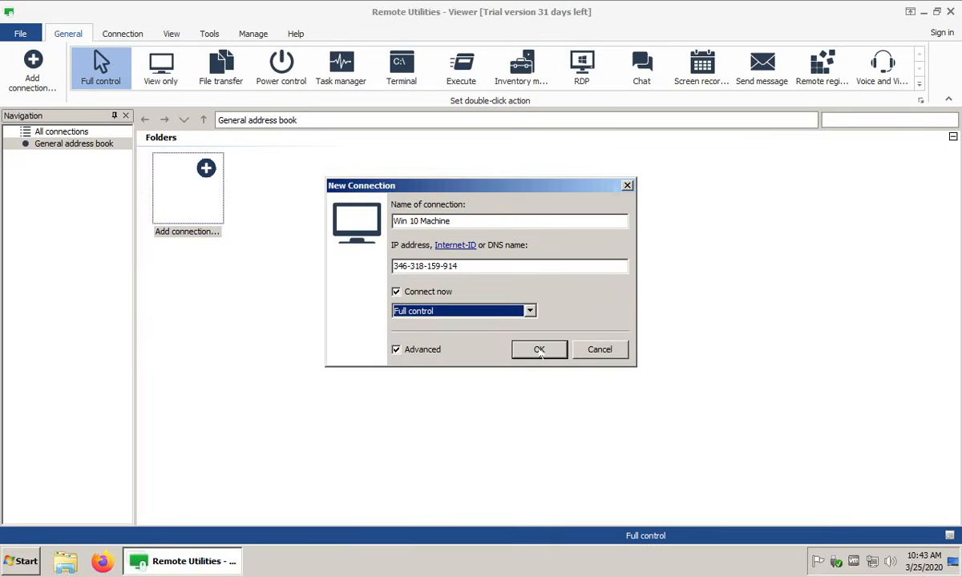
{"action": "left_click", "coordinate": [538, 350]}
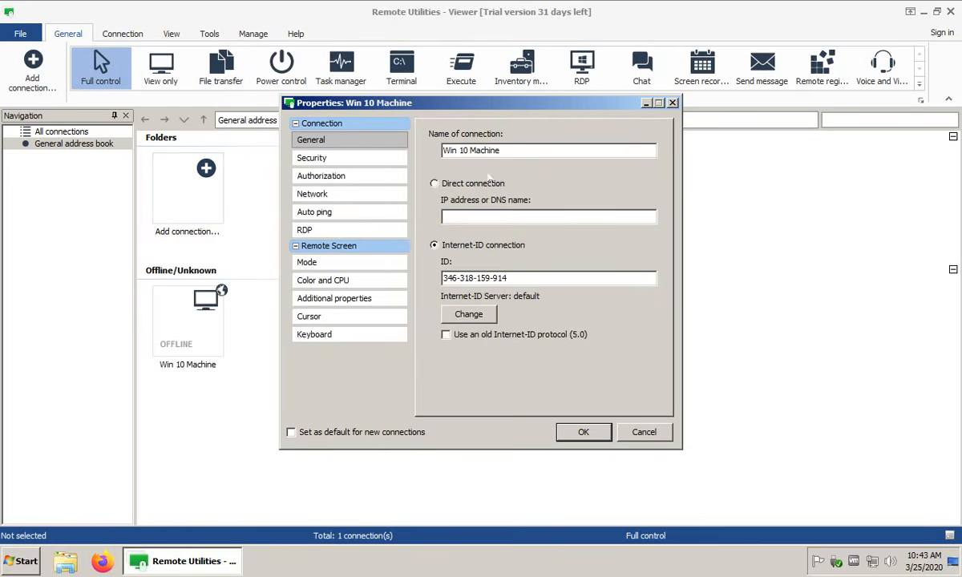
- Enter the Host's access password under single password security for the Win 10 Machine connection and enable saving it
{"action": "left_click", "coordinate": [311, 158]}
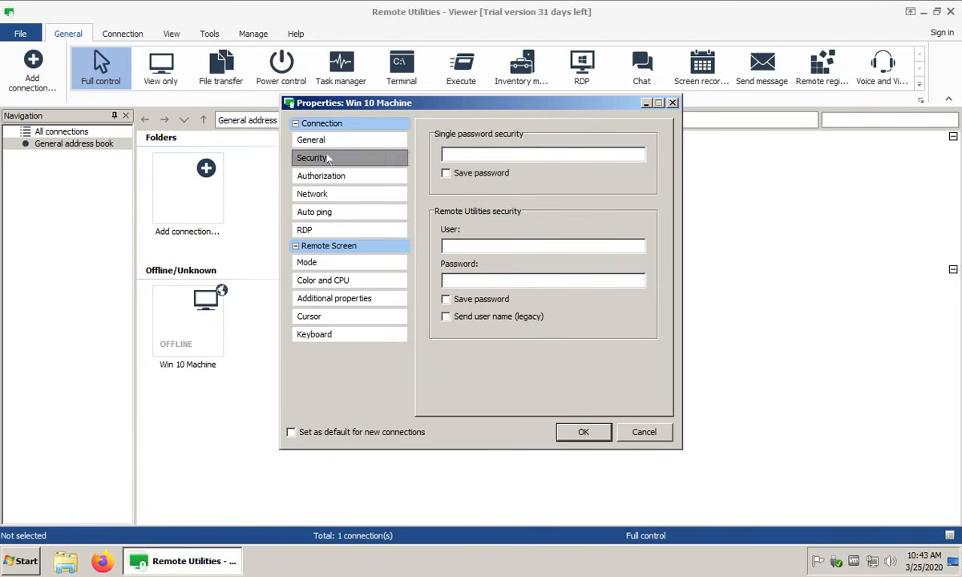
{"action": "left_click", "coordinate": [446, 173]}
{"action": "type", "text": "•"}
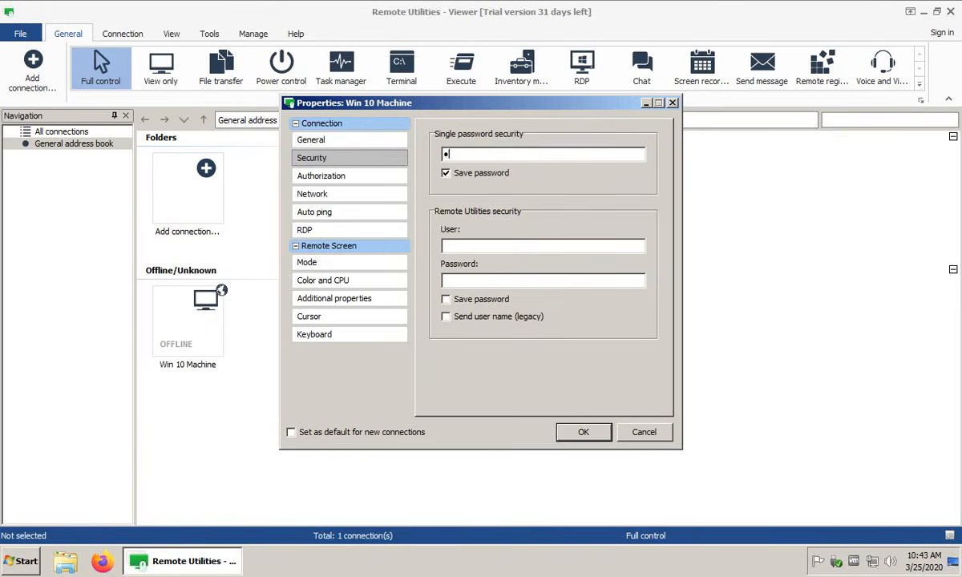
{"action": "type", "text": "•••"}
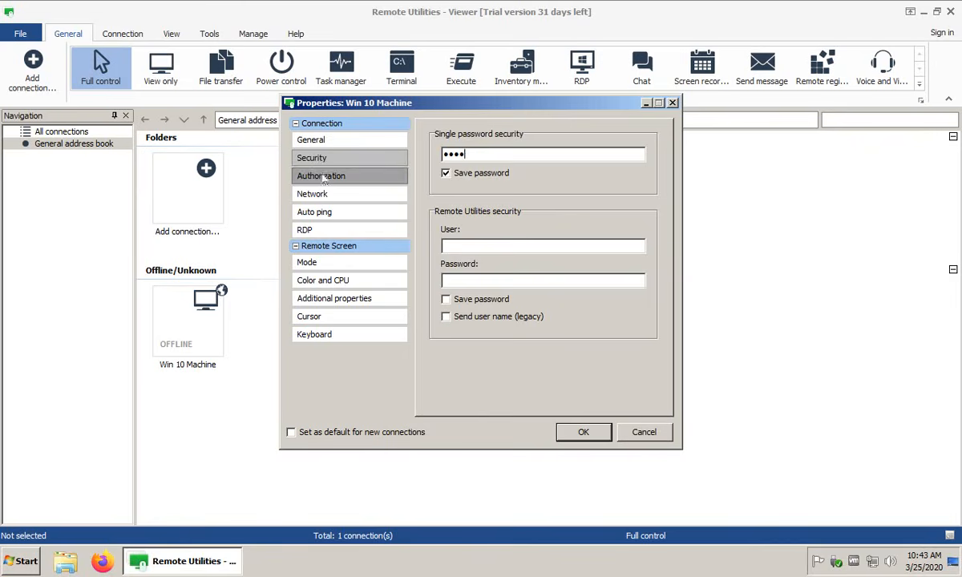
- Set the connection's remote screen view mode to Stretch and check the color format and CPU usage settings
{"action": "left_click", "coordinate": [307, 262]}
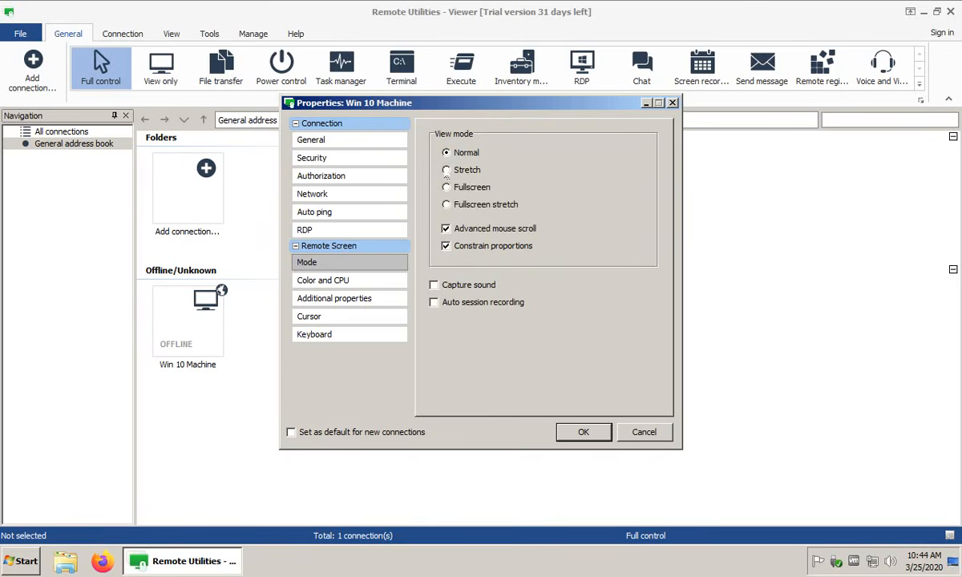
{"action": "left_click", "coordinate": [447, 169]}
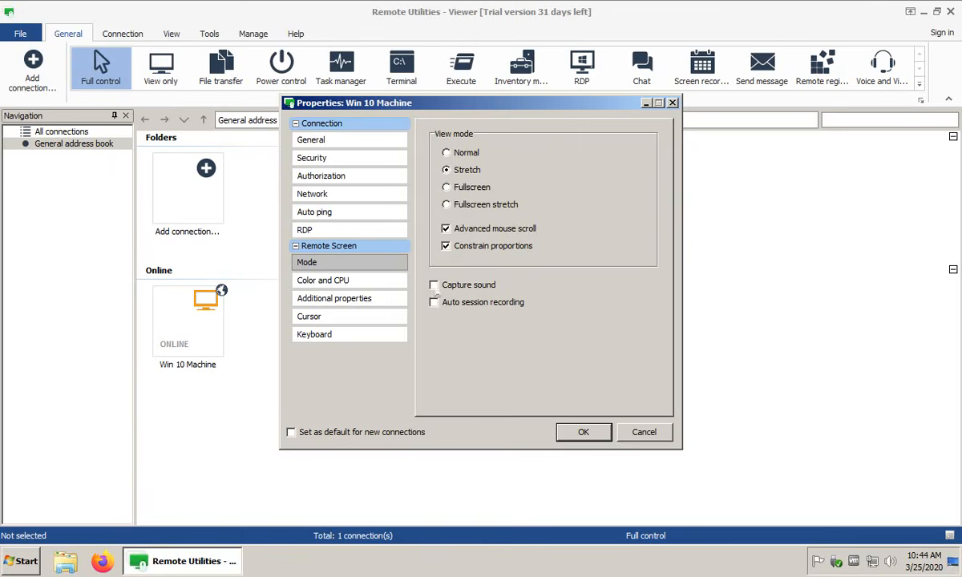
{"action": "left_click", "coordinate": [337, 282]}
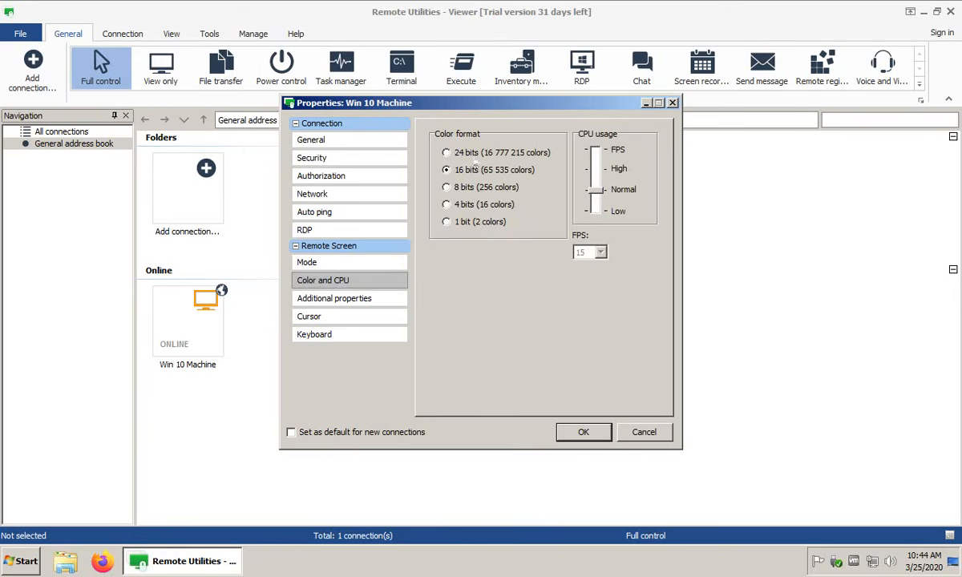
- Enable Remove wallpaper and Disable Aero (Windows 7) for the connection, check the cursor and keyboard settings, and confirm the properties
{"action": "left_click", "coordinate": [328, 299]}
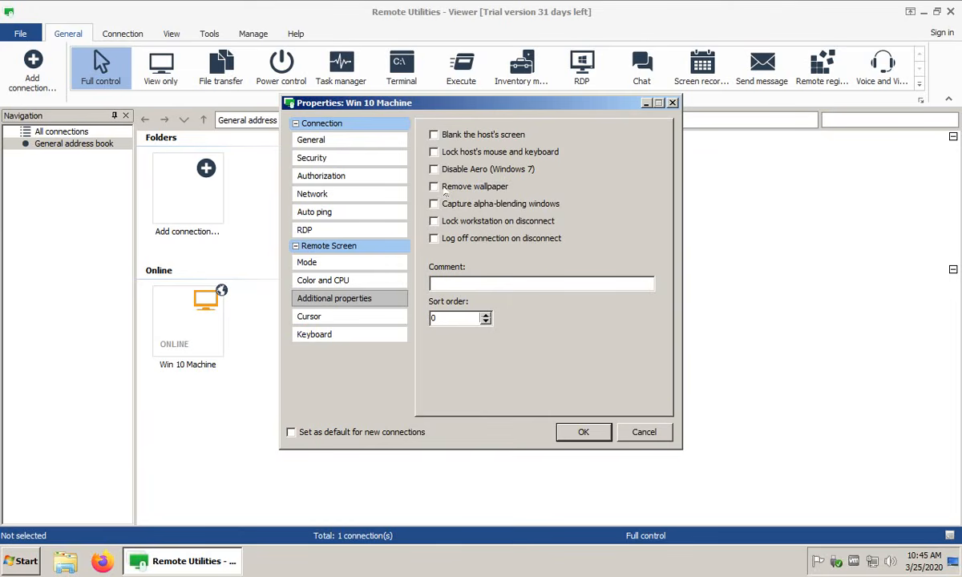
{"action": "left_click", "coordinate": [434, 186]}
{"action": "left_click", "coordinate": [433, 169]}
{"action": "left_click", "coordinate": [433, 152]}
{"action": "left_click", "coordinate": [434, 134]}
{"action": "left_click", "coordinate": [433, 134]}
{"action": "left_click", "coordinate": [434, 152]}
{"action": "left_click", "coordinate": [310, 318]}
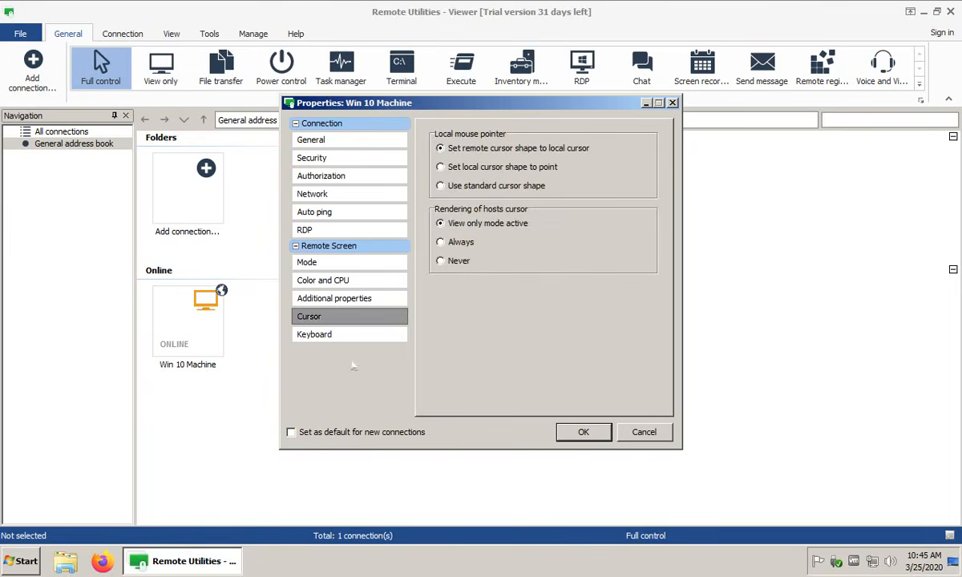
{"action": "left_click", "coordinate": [310, 337]}
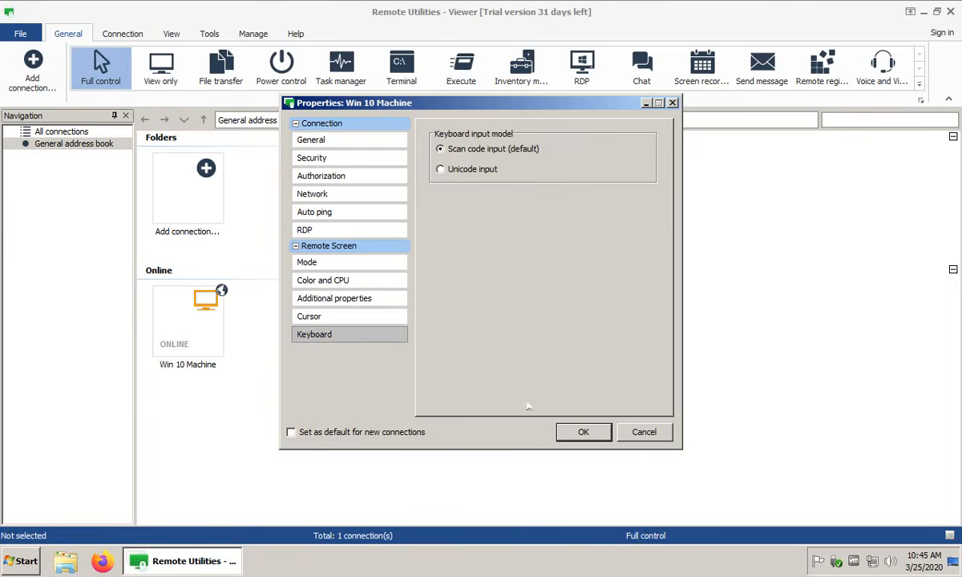
{"action": "left_click", "coordinate": [584, 433]}
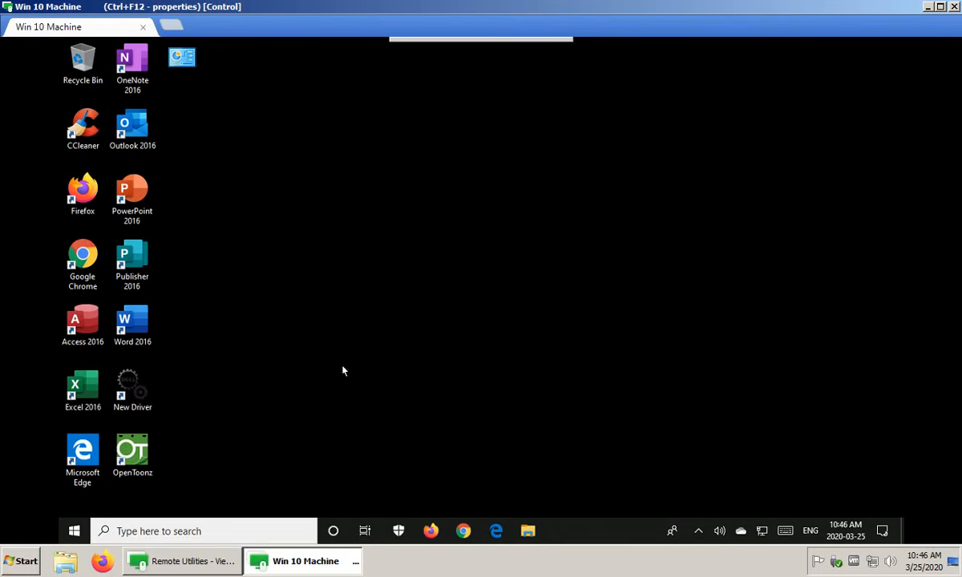
- Open the remote Windows 10 computer's Start menu to test control, and close it again
{"action": "left_click", "coordinate": [73, 530]}
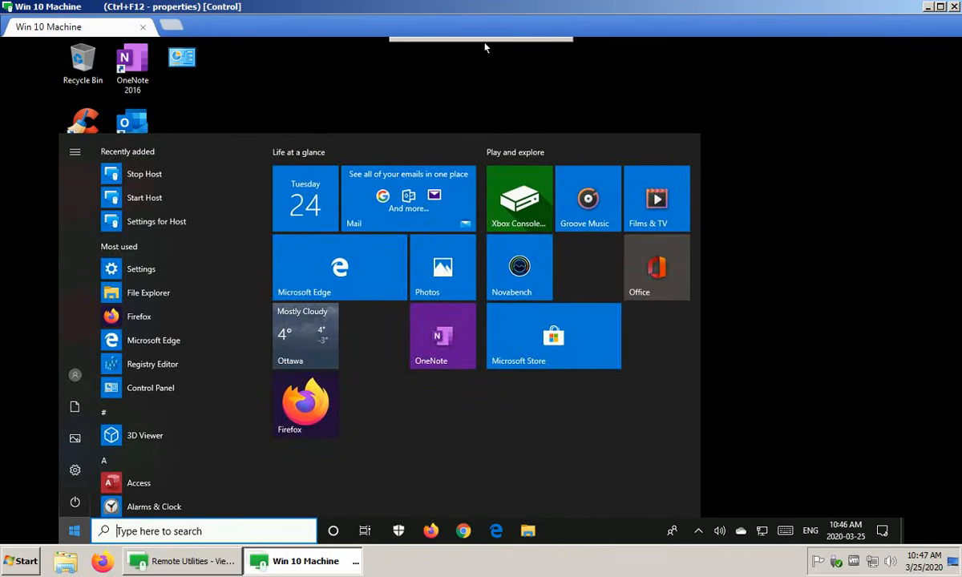
{"action": "mouse_move", "coordinate": [484, 44]}
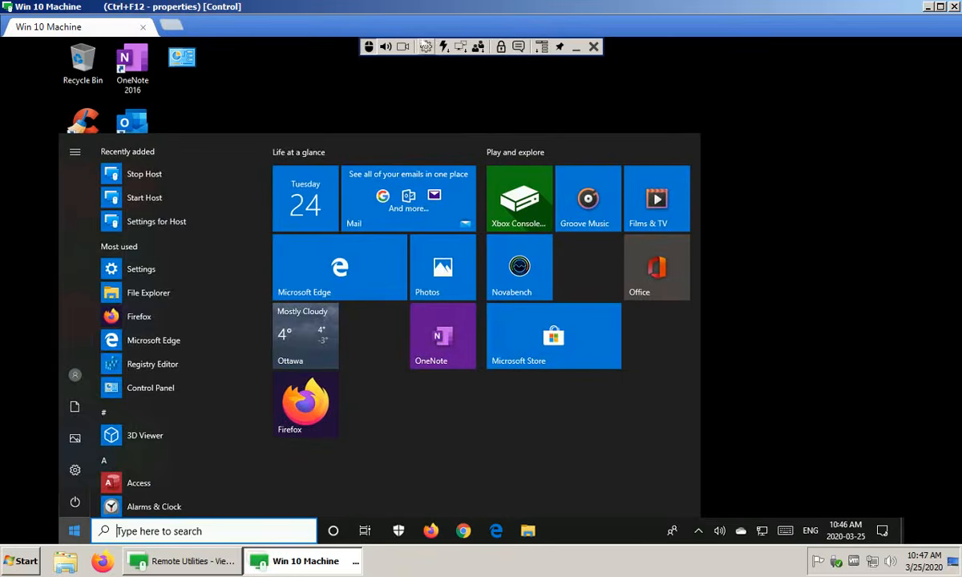
{"action": "left_click", "coordinate": [475, 63]}
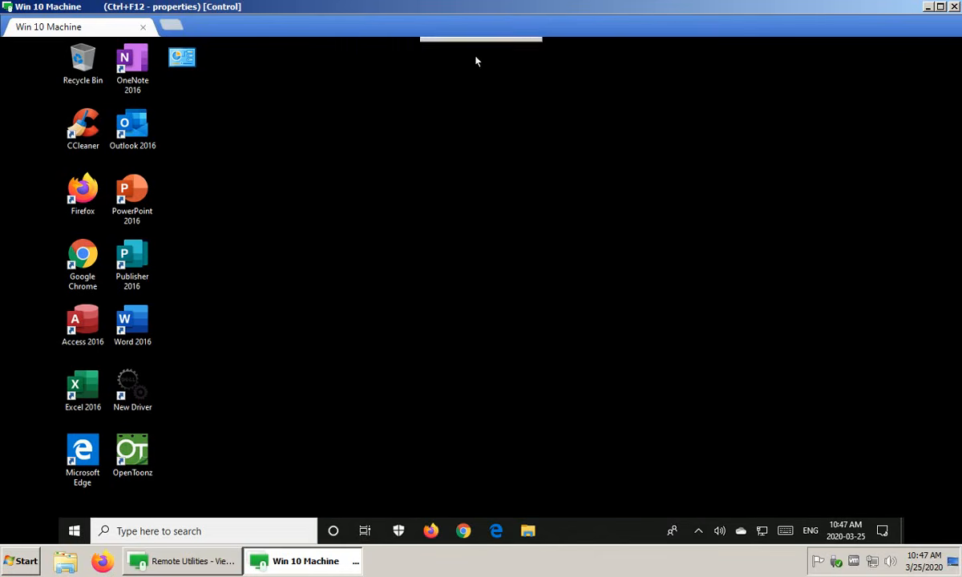
- Examine the remote session's general, color, advanced, cursor and network properties, and close them
{"action": "mouse_move", "coordinate": [480, 42]}
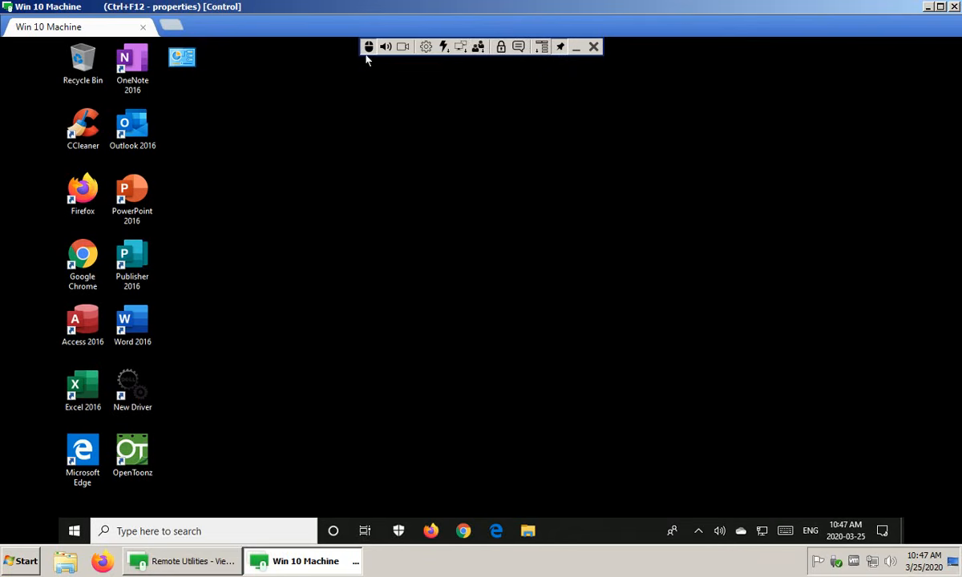
{"action": "left_click", "coordinate": [426, 47]}
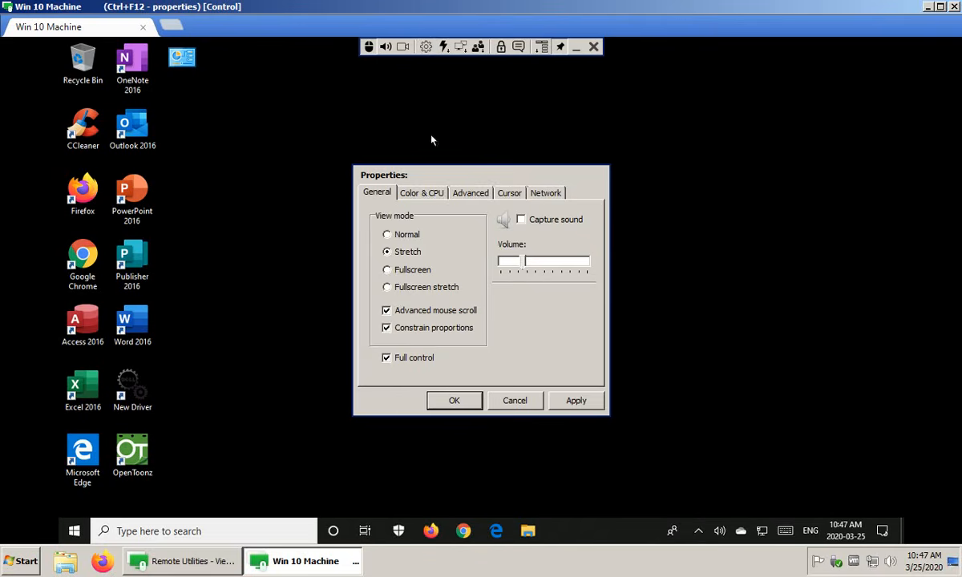
{"action": "left_click", "coordinate": [405, 192]}
{"action": "left_click", "coordinate": [470, 194]}
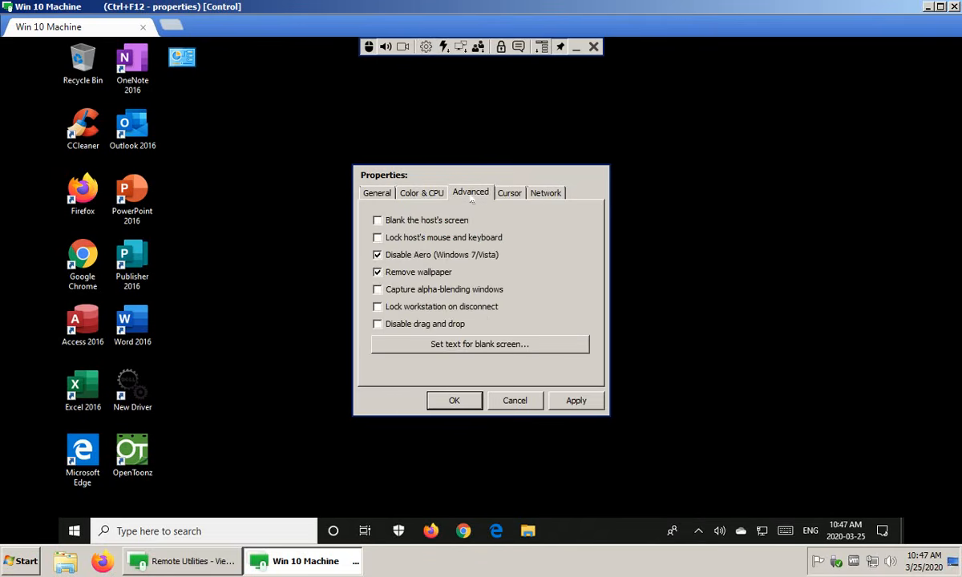
{"action": "left_click", "coordinate": [507, 193]}
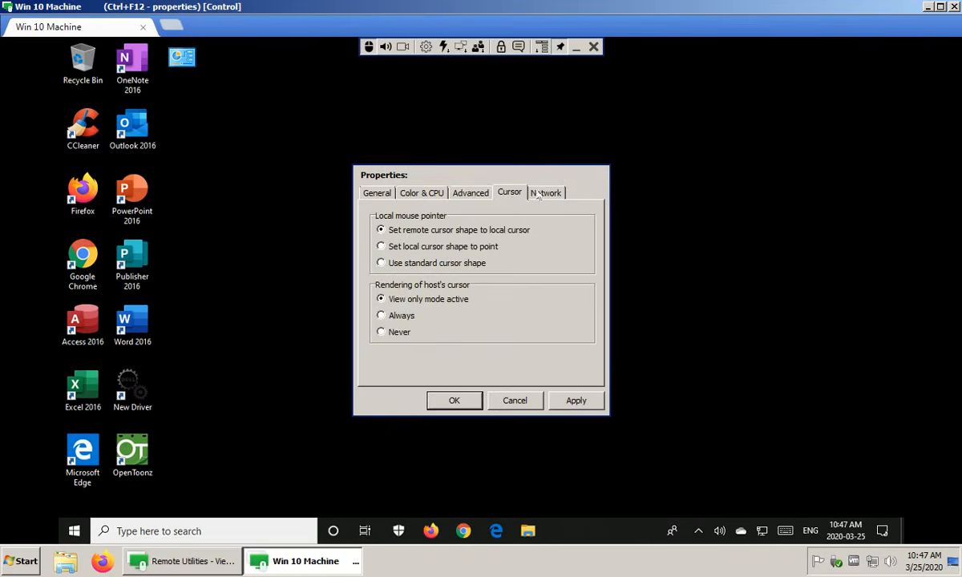
{"action": "left_click", "coordinate": [538, 194]}
{"action": "left_click", "coordinate": [372, 194]}
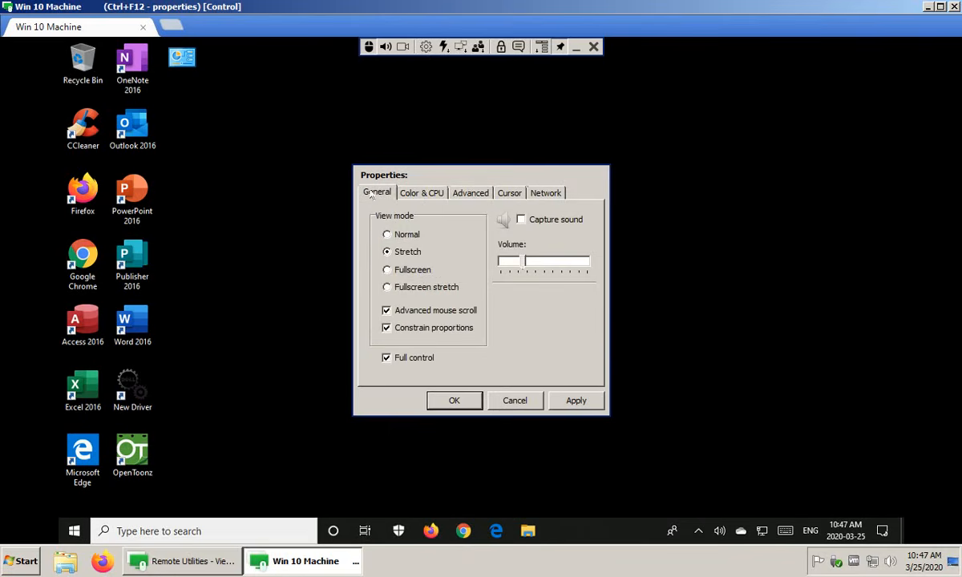
{"action": "left_click", "coordinate": [458, 404]}
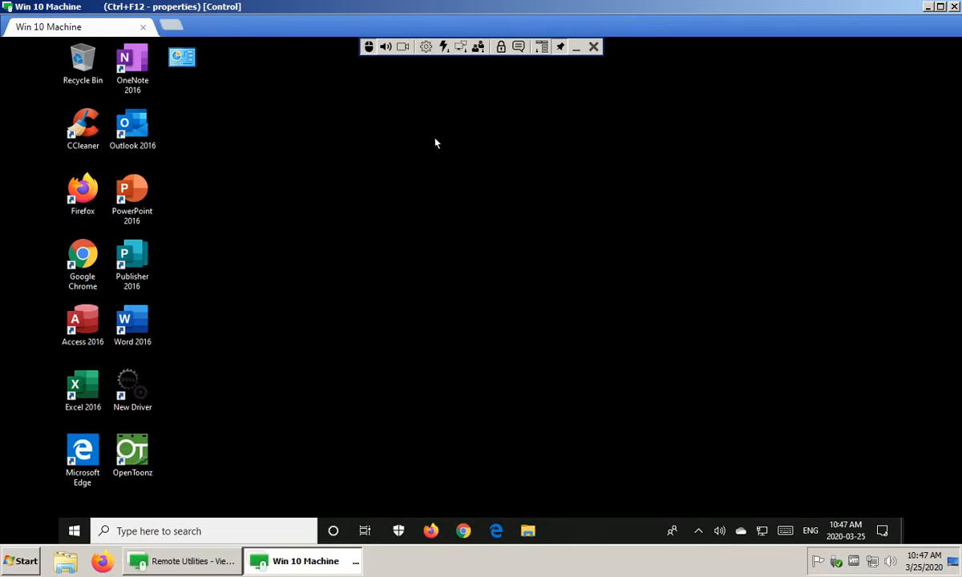
- Examine the session's available remote tools, display choices and logged-on user sessions
{"action": "left_click", "coordinate": [444, 47]}
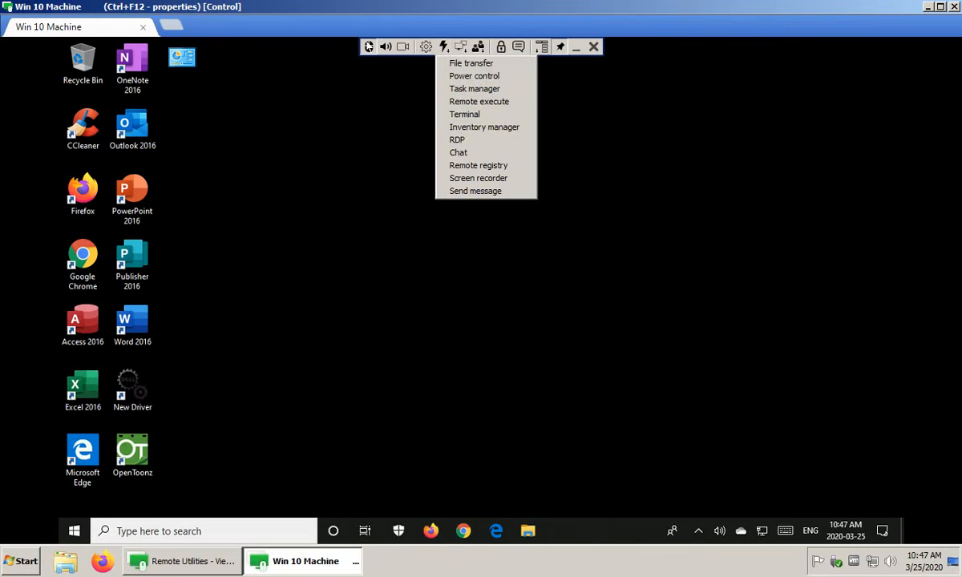
{"action": "left_click", "coordinate": [401, 96]}
{"action": "left_click", "coordinate": [460, 51]}
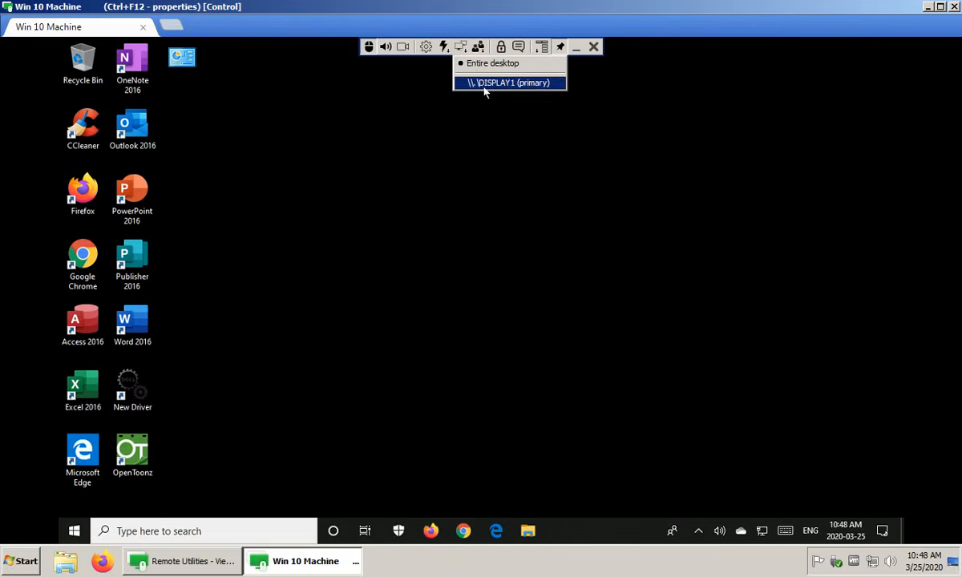
{"action": "left_click", "coordinate": [477, 46]}
{"action": "left_click", "coordinate": [477, 47]}
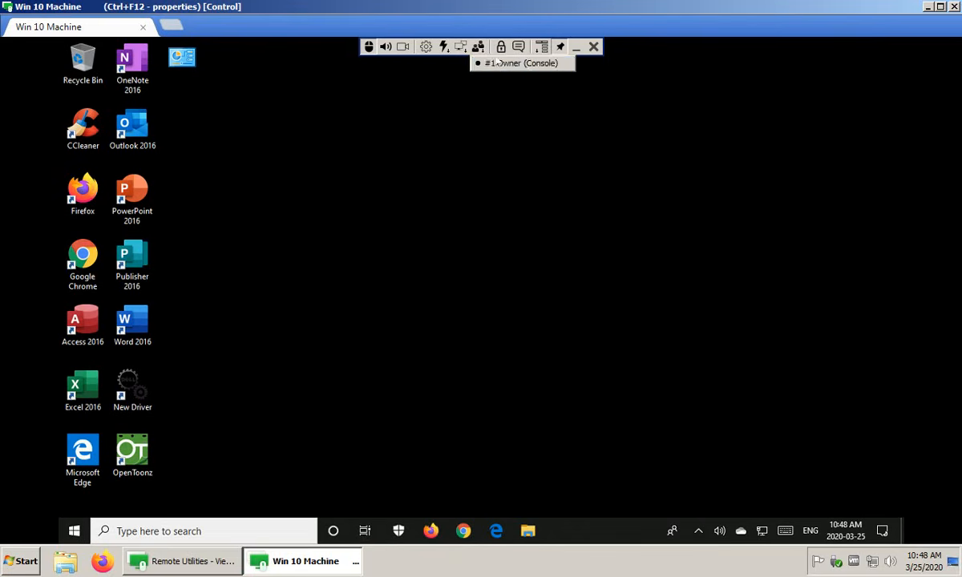
{"action": "left_click", "coordinate": [497, 103]}
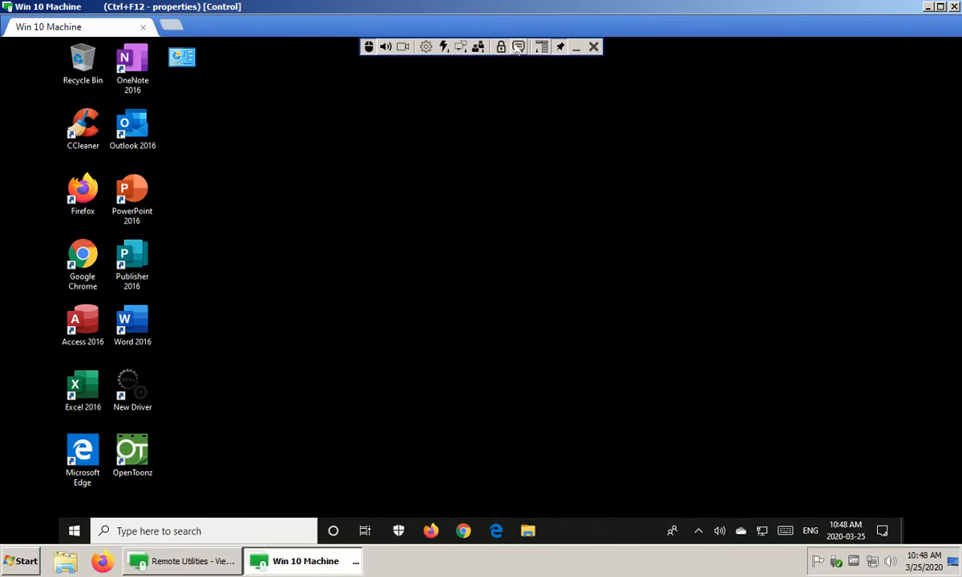
- Try Fullscreen stretch view for the remote session and return to Stretch view
{"action": "left_click", "coordinate": [541, 46]}
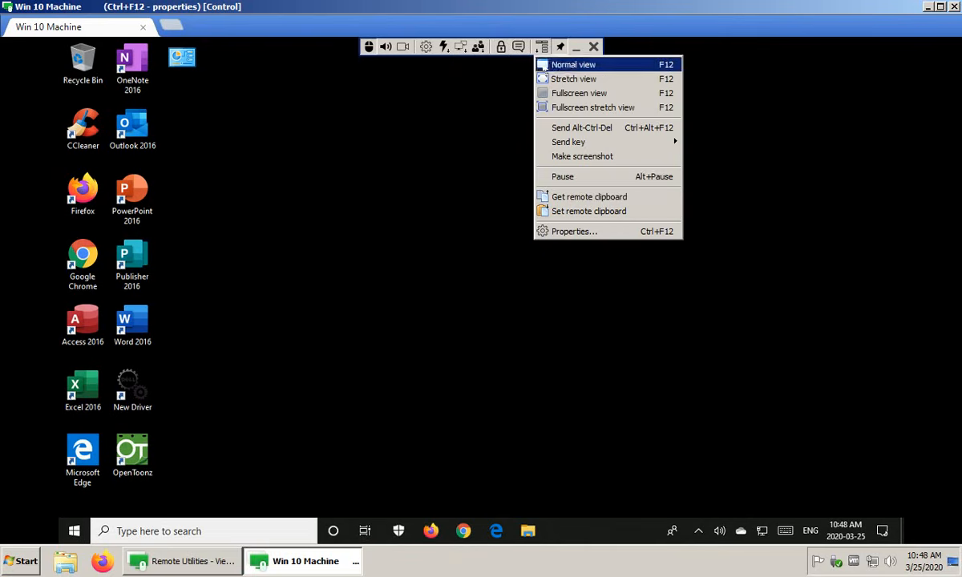
{"action": "left_click", "coordinate": [566, 108]}
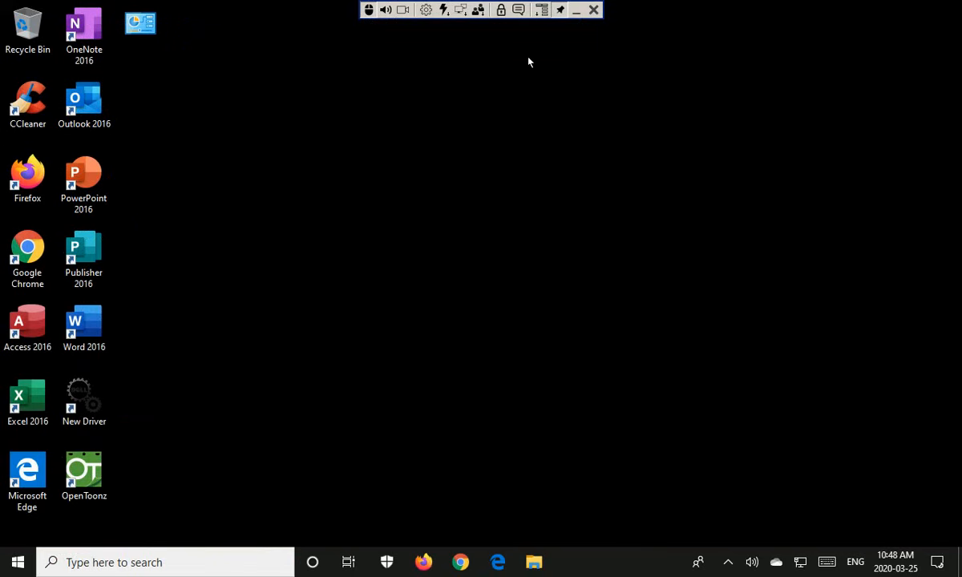
{"action": "left_click", "coordinate": [541, 11]}
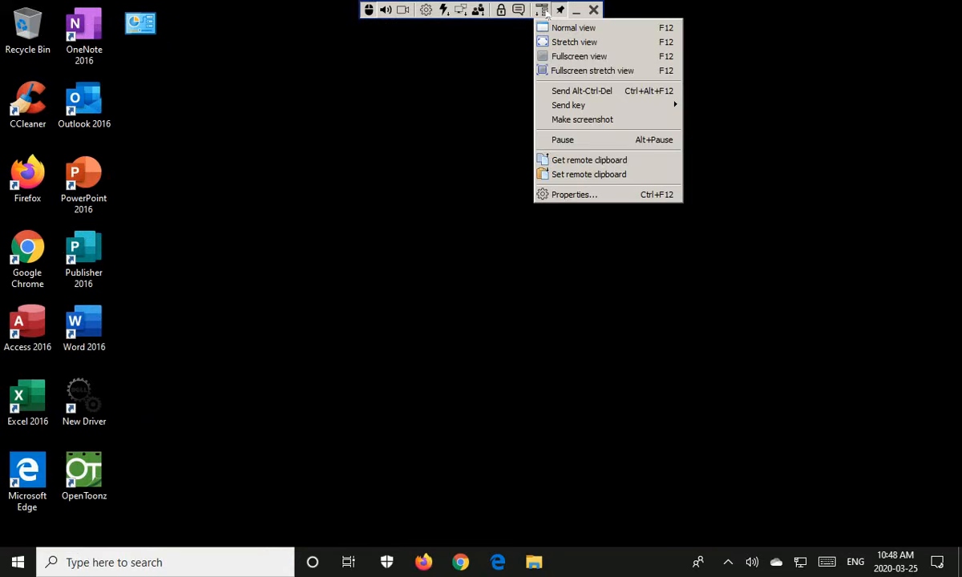
{"action": "left_click", "coordinate": [570, 42]}
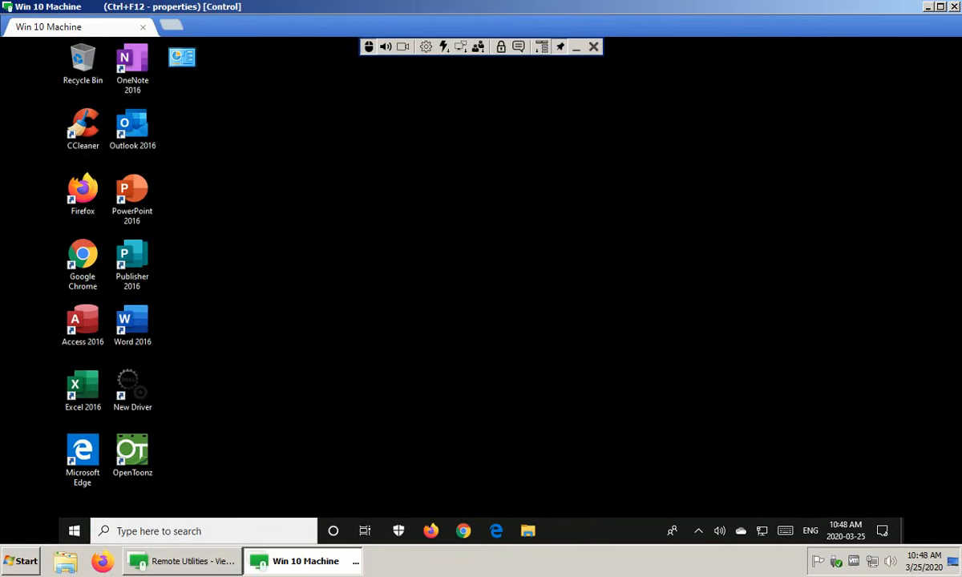
- Minimize the session and Viewer windows to show the local desktop, and restore the Win 10 Machine session
{"action": "left_click", "coordinate": [927, 7]}
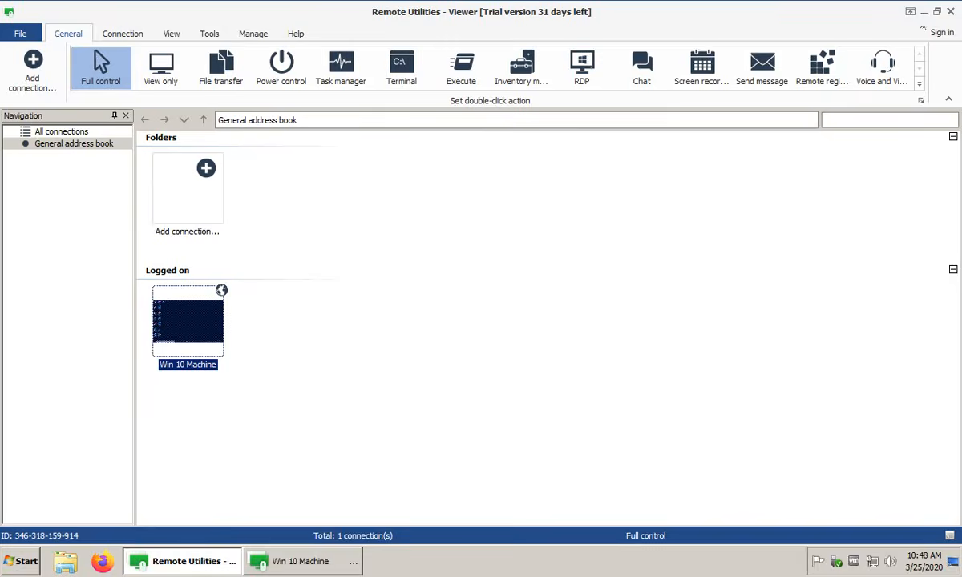
{"action": "left_click", "coordinate": [924, 11]}
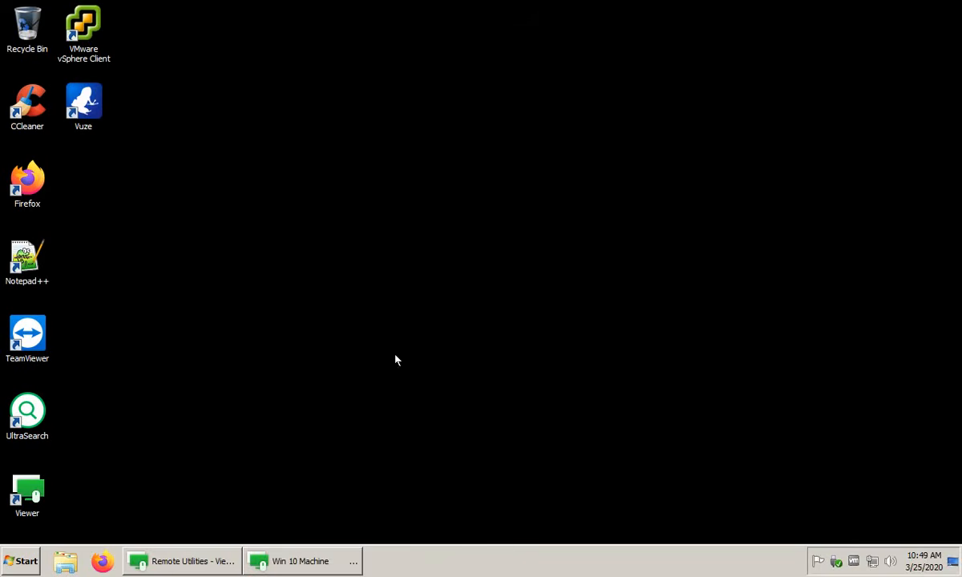
{"action": "left_click", "coordinate": [293, 560]}
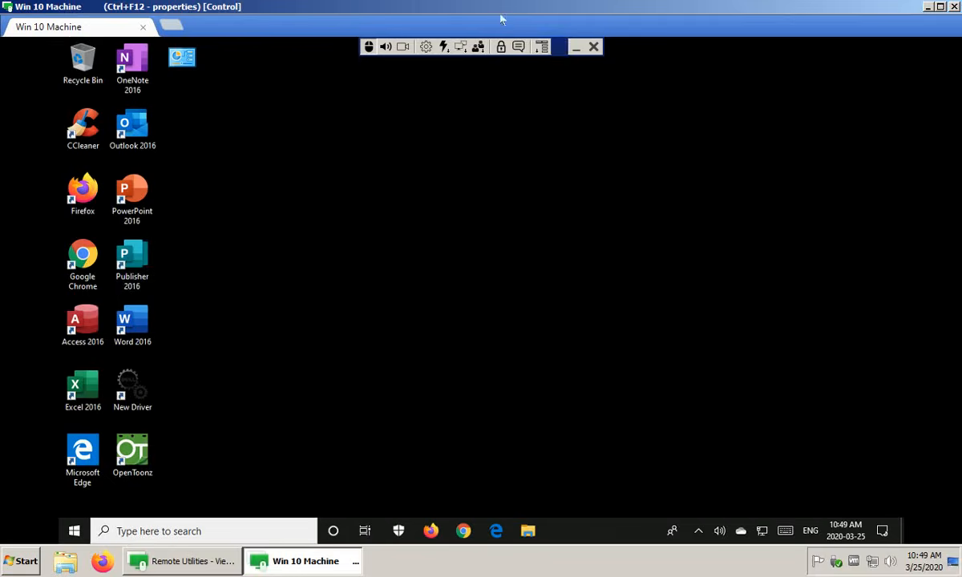
- Switch the Win 10 Machine session to Fullscreen stretch view
{"action": "left_click", "coordinate": [541, 47]}
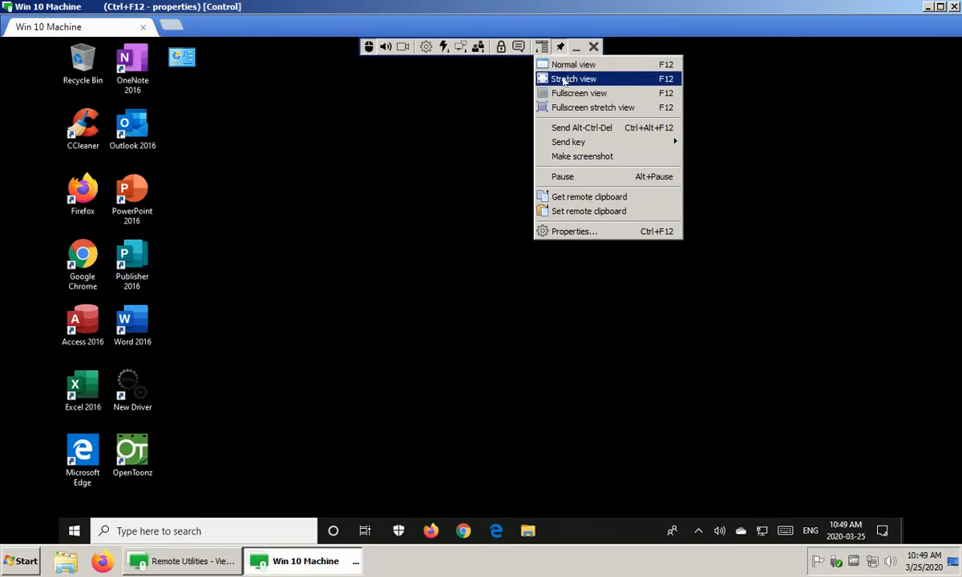
{"action": "left_click", "coordinate": [573, 107]}
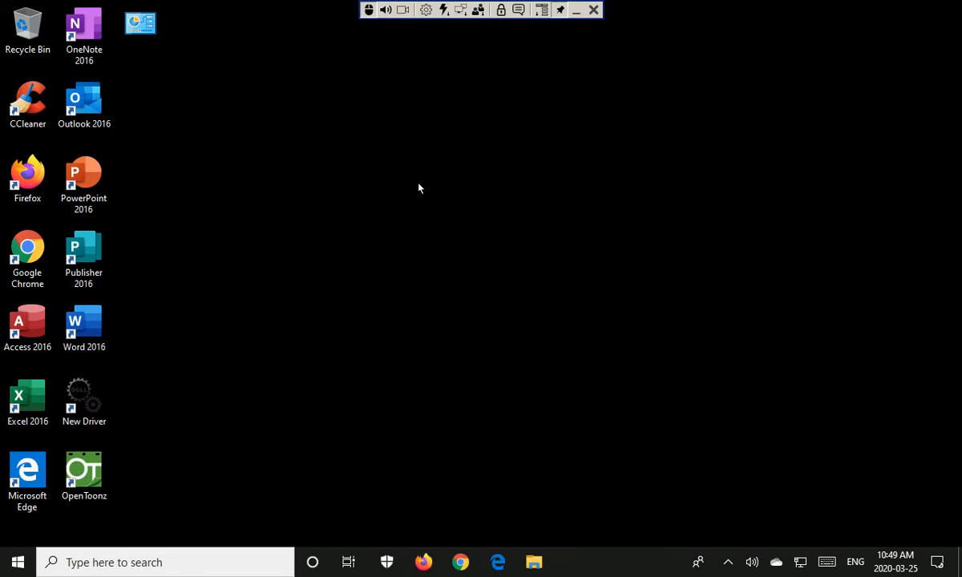
- Examine the remote Windows 10 desktop's available display resolutions in its display settings, leave the resolution as it is, and close Settings
{"action": "right_click", "coordinate": [415, 277]}
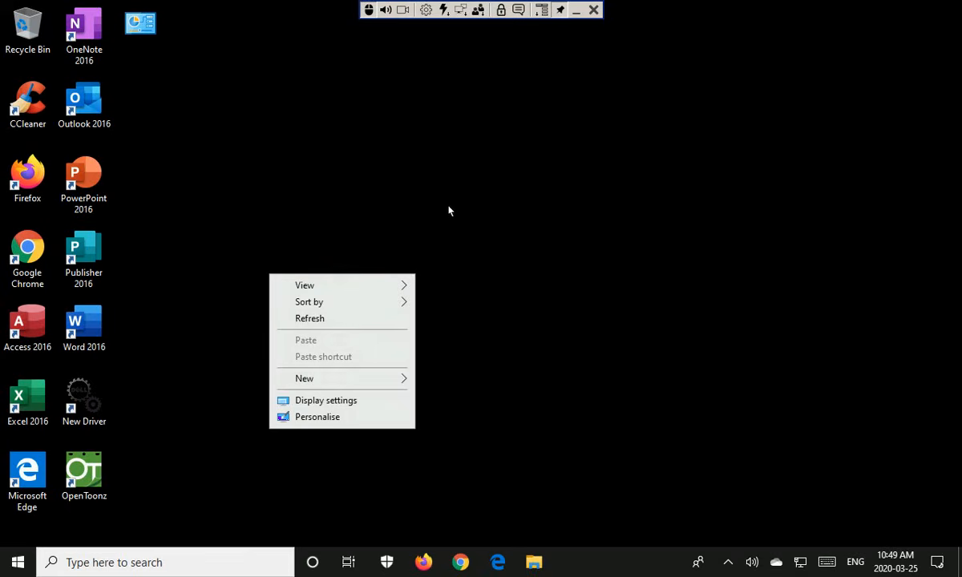
{"action": "left_click", "coordinate": [331, 401]}
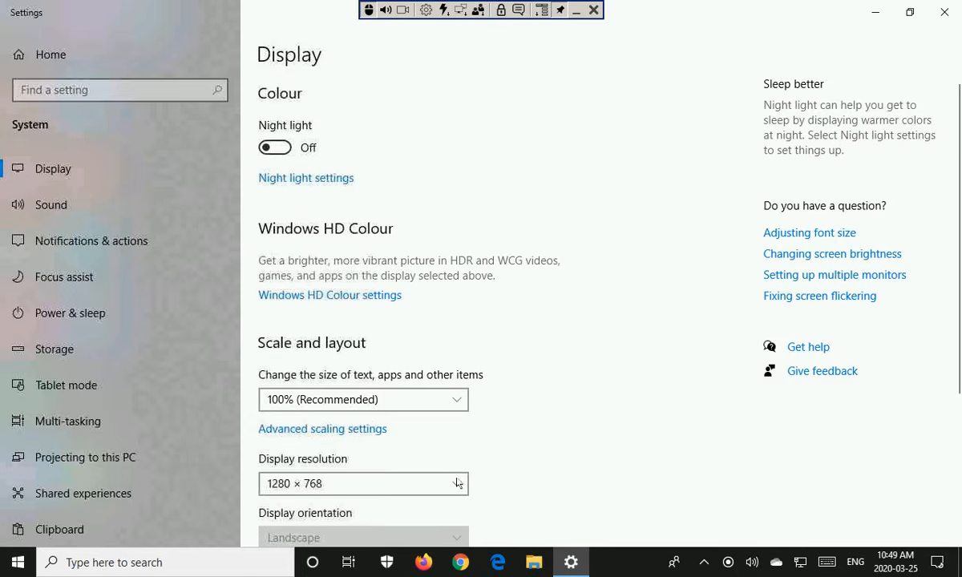
{"action": "scroll", "coordinate": [458, 485], "scroll_direction": "down", "scroll_amount": 3}
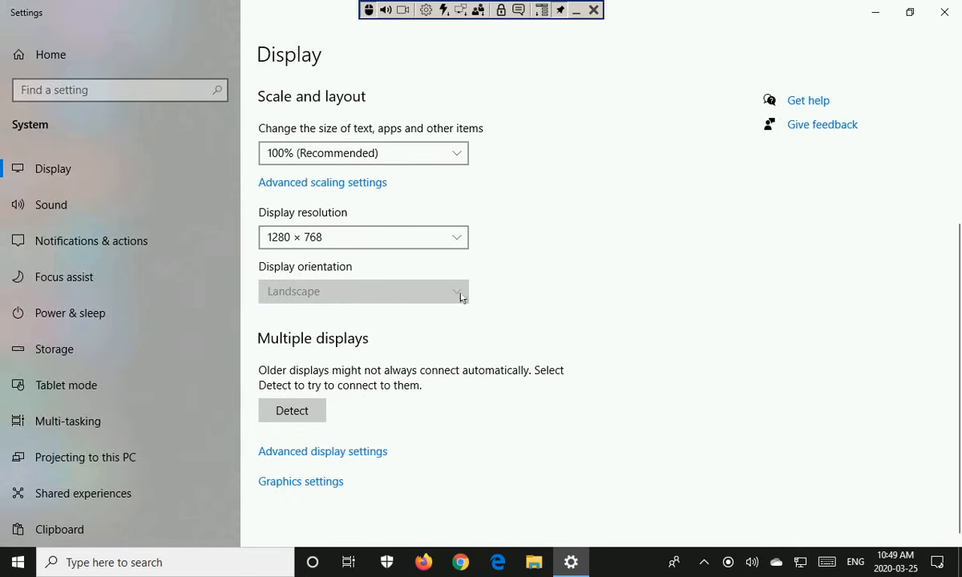
{"action": "left_click", "coordinate": [454, 240]}
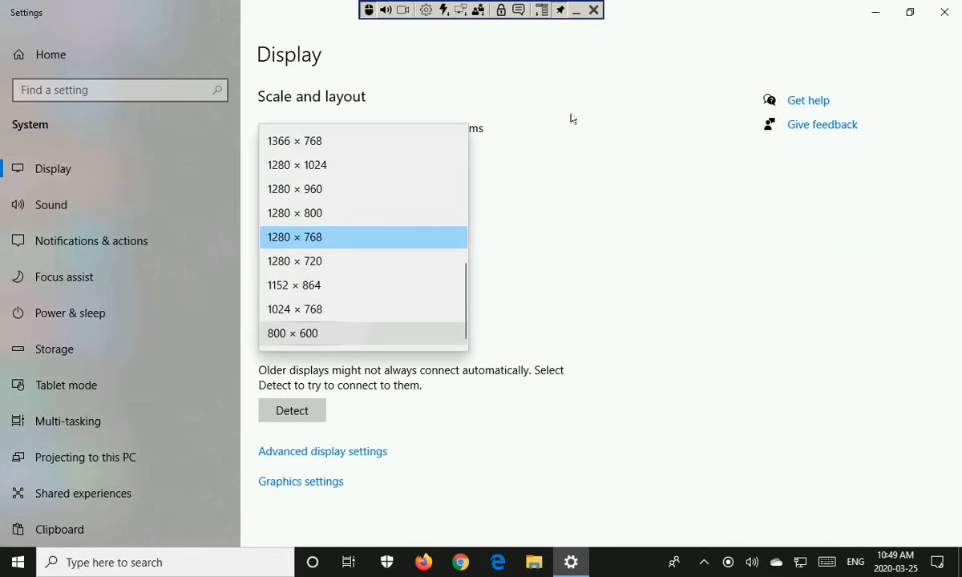
{"action": "left_click", "coordinate": [535, 113]}
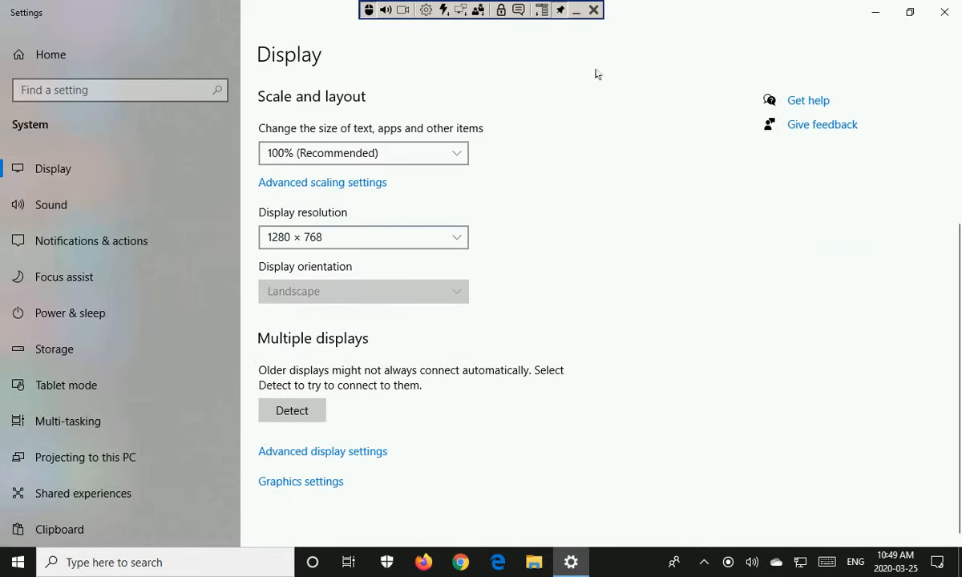
{"action": "left_click", "coordinate": [944, 12]}
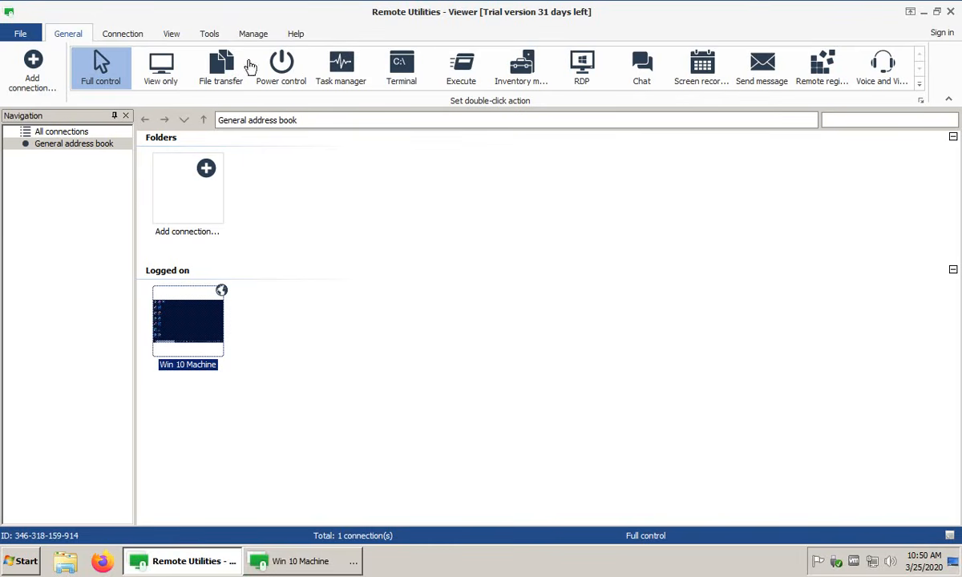
- Open the free license web page from the Viewer, accept its cookie notice, and examine the license owner and email fields
{"action": "left_click", "coordinate": [297, 36]}
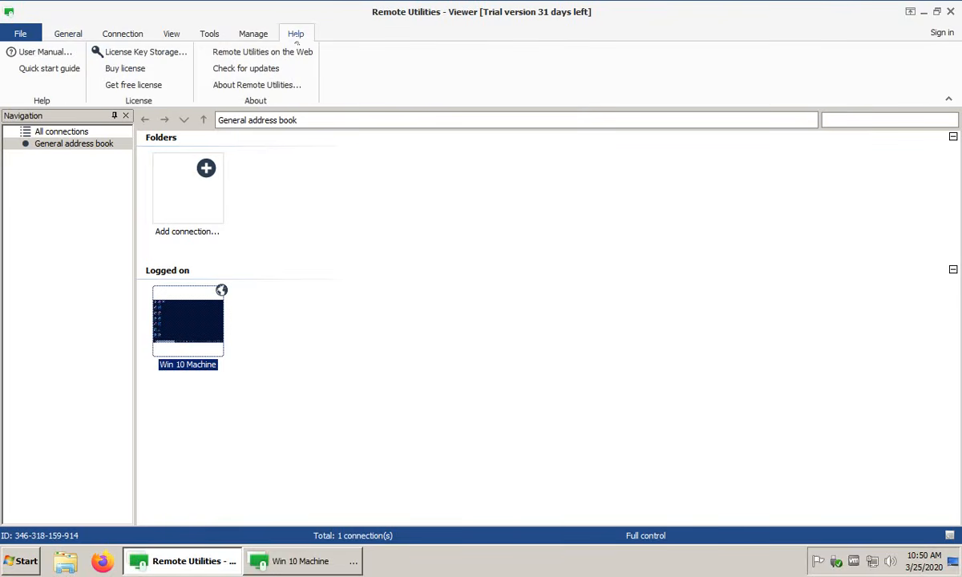
{"action": "left_click", "coordinate": [133, 89]}
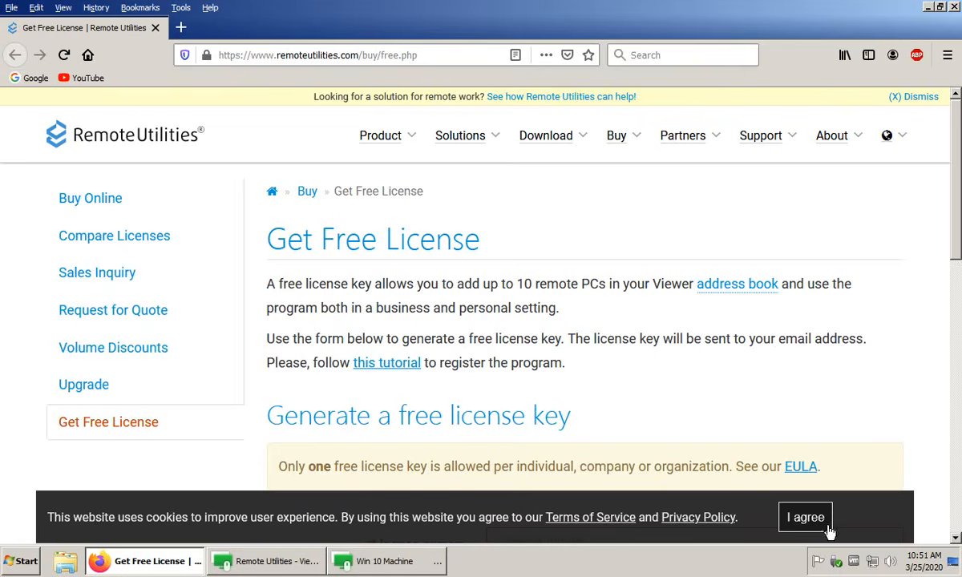
{"action": "left_click", "coordinate": [815, 519]}
{"action": "scroll", "coordinate": [713, 370], "scroll_direction": "down", "scroll_amount": 4}
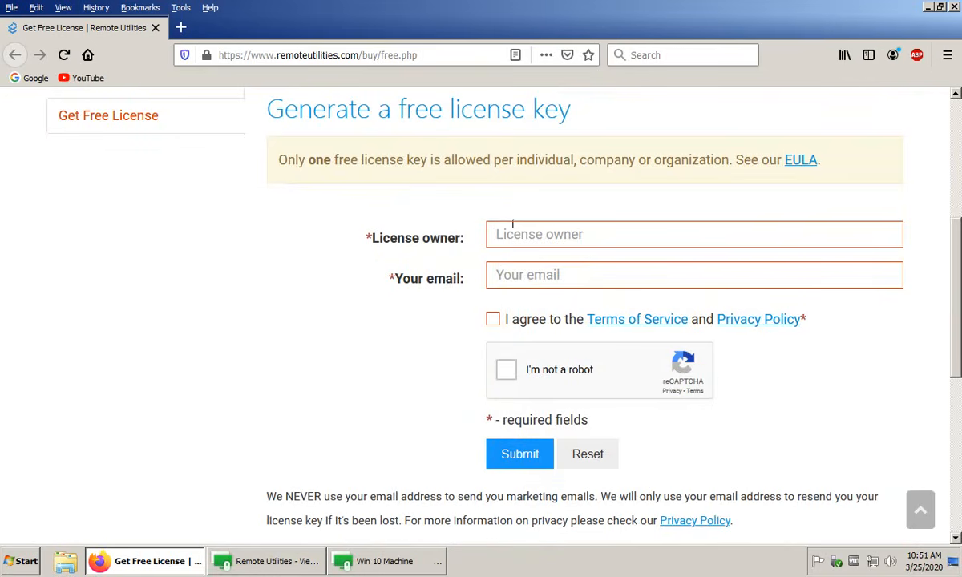
{"action": "left_click", "coordinate": [550, 224]}
{"action": "left_click", "coordinate": [560, 272]}
- Return to the Remote Utilities Viewer, inspect the License Key Storage where a key can be added, and close it
{"action": "left_click", "coordinate": [277, 563]}
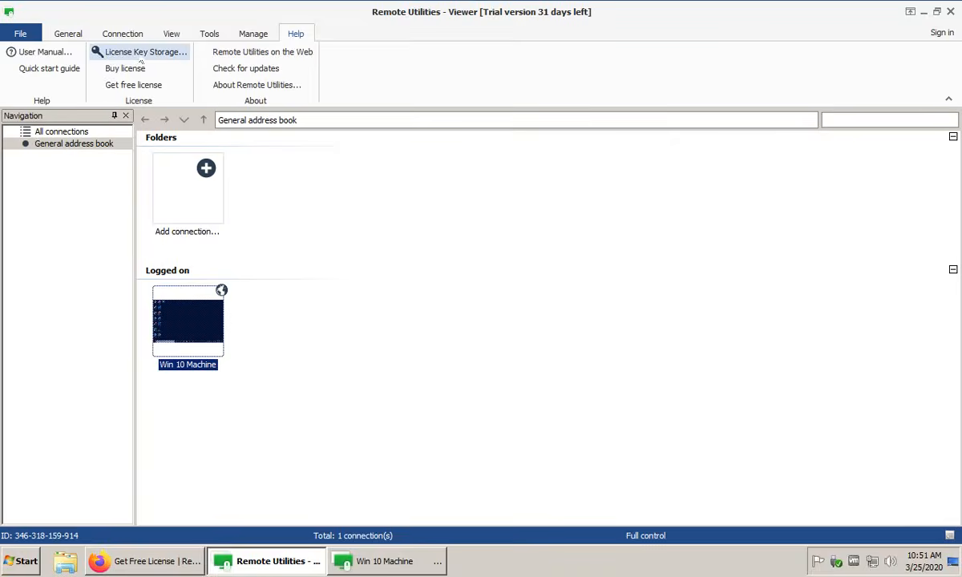
{"action": "left_click", "coordinate": [140, 55]}
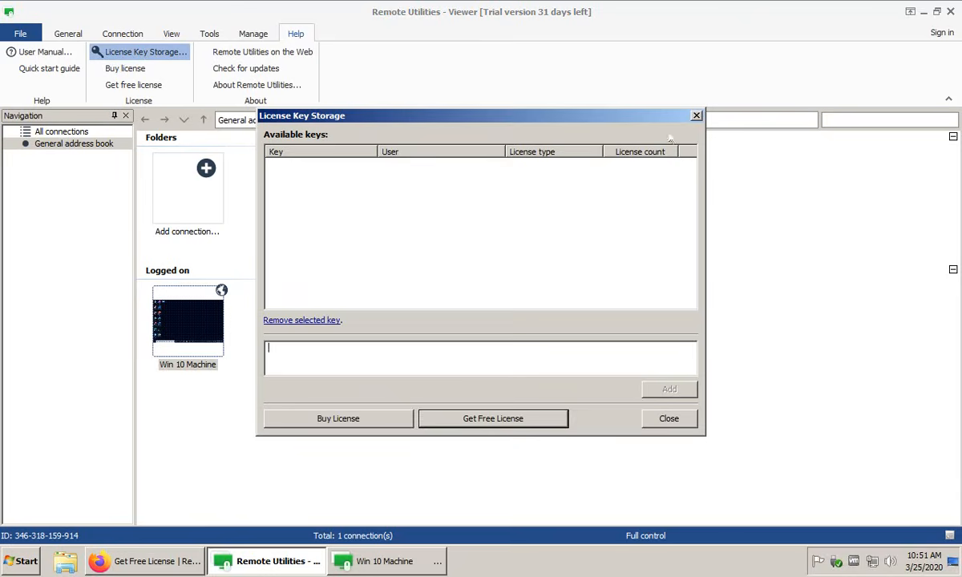
{"action": "left_click", "coordinate": [695, 115]}
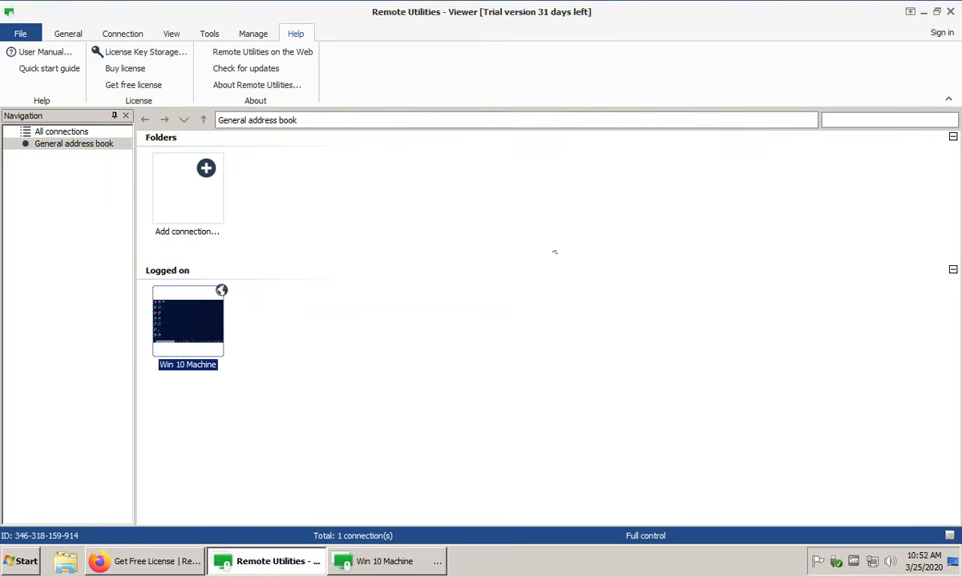